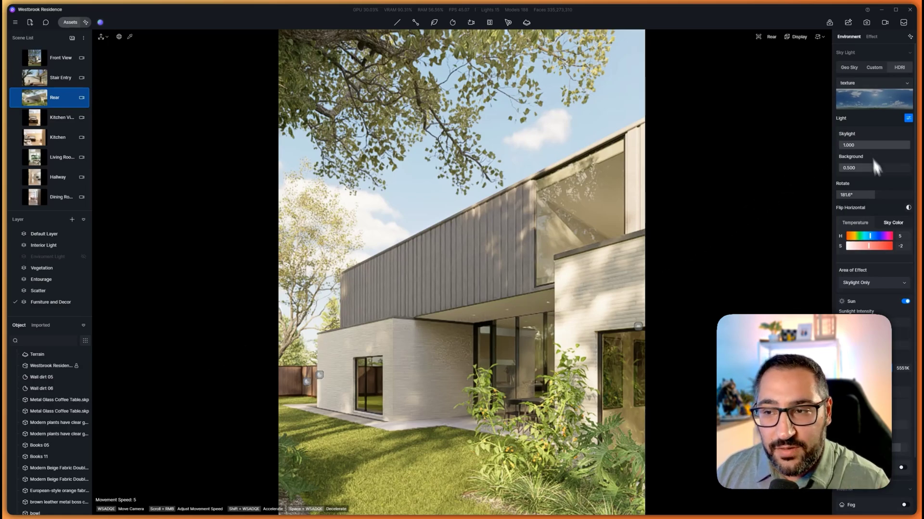
Step: Rotate the Rear view's sky light to 153.3° to shift the sun and shadows
mouse_move(874, 193)
mouse_down()
mouse_move(882, 204)
mouse_move(868, 195)
mouse_up()
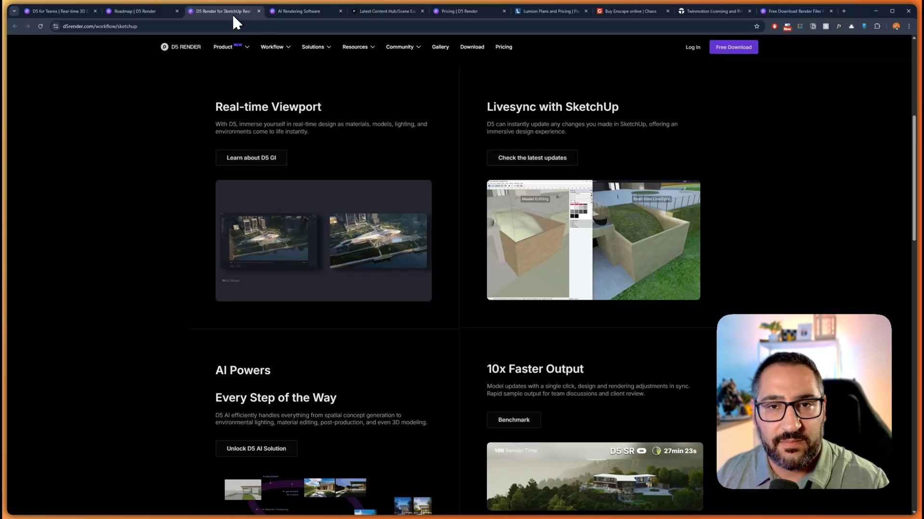
Step: Look over D5's Workflow > SketchUp page, then bring the Revit residence project forward
mouse_move(239, 56)
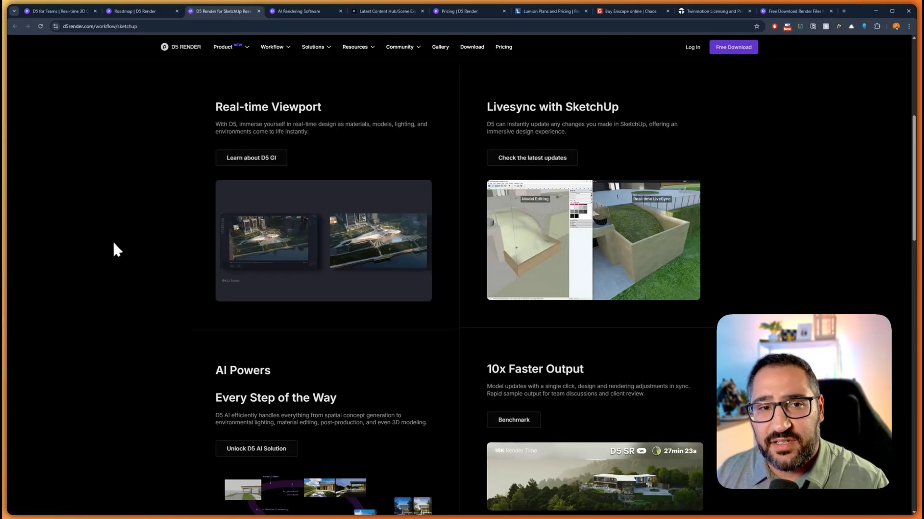
mouse_move(268, 49)
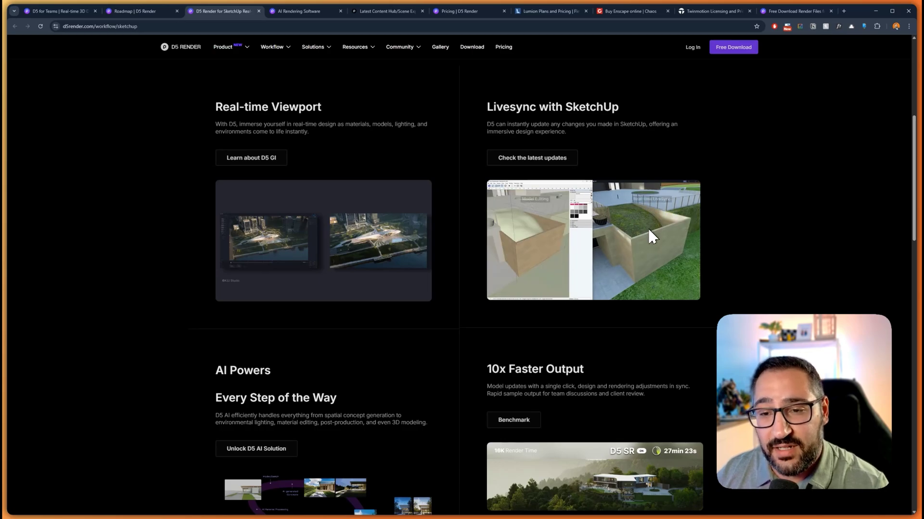
click(815, 508)
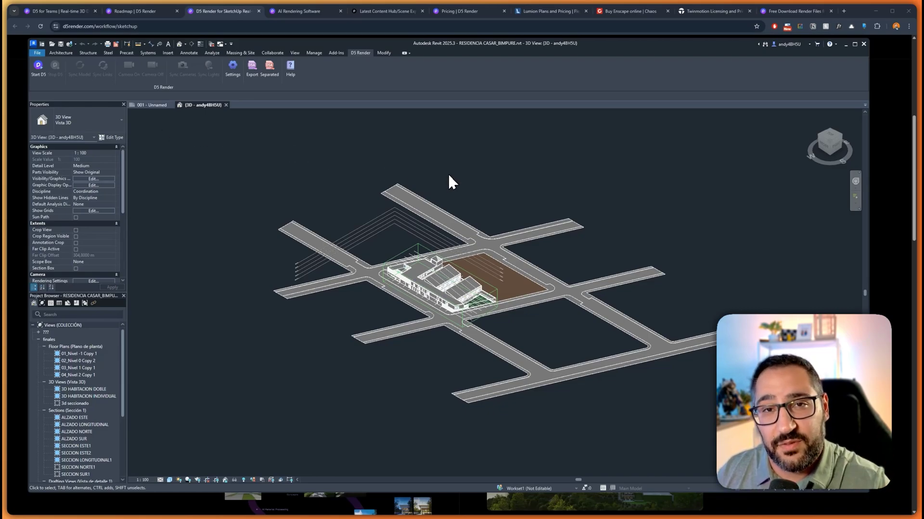
Step: Switch Chrome to the 'Pricing | D5 Render' tab showing Community, Pro and Teams plans
click(471, 14)
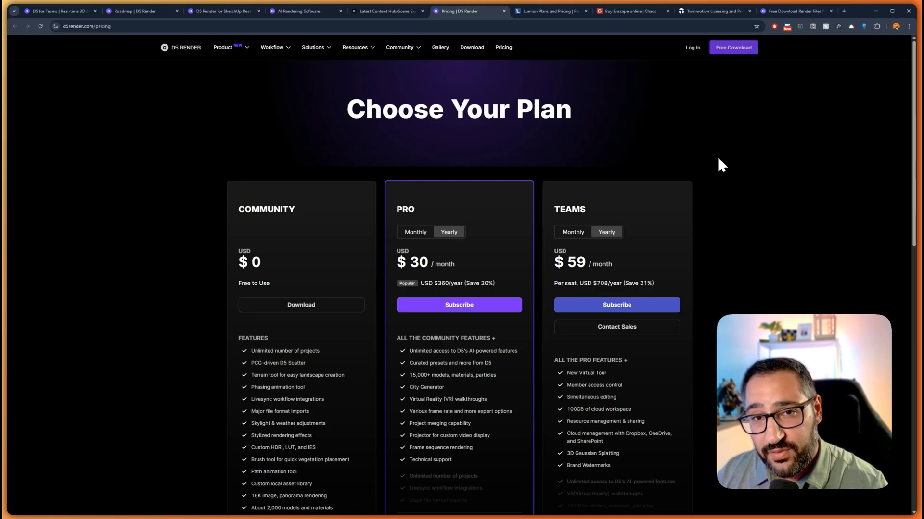
Step: Compare monthly costs: D5 Pro at $38, Lumion Pro 999 ÷ 12 = 83.25, then Enscape's buy page
click(425, 235)
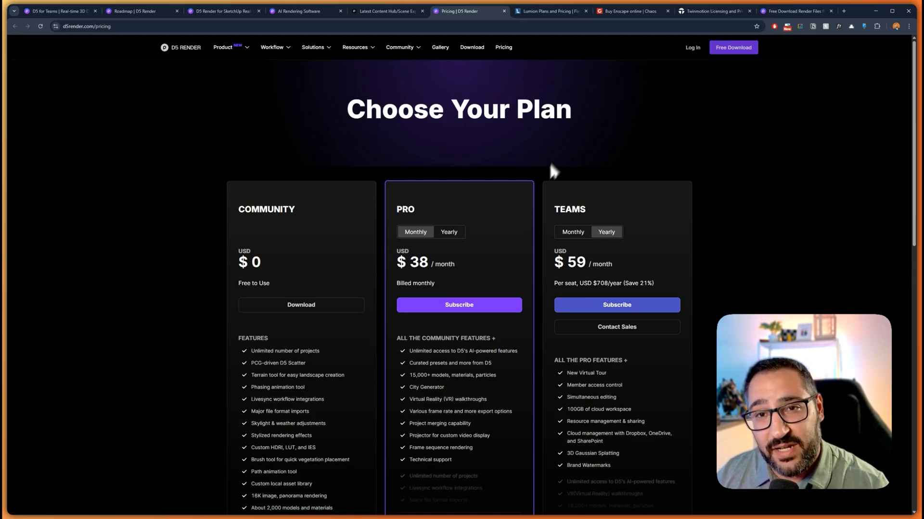
click(551, 11)
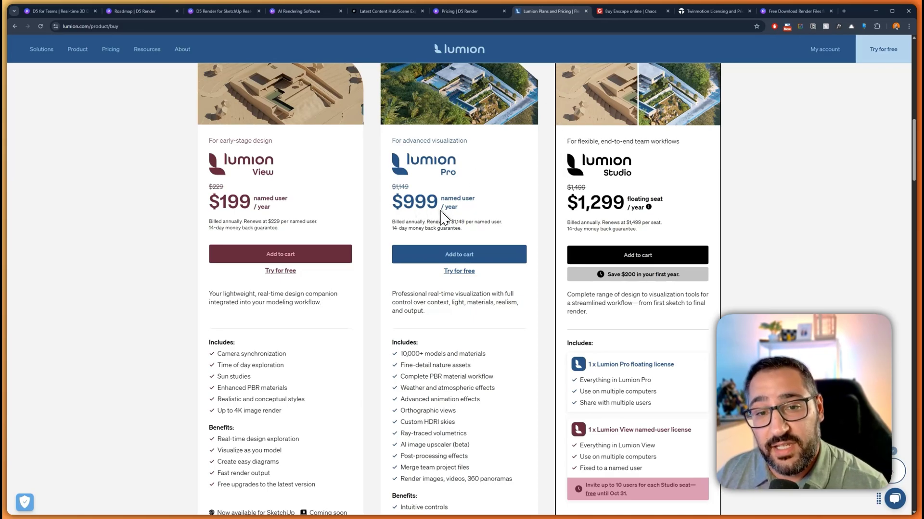
key(XF86Calculator)
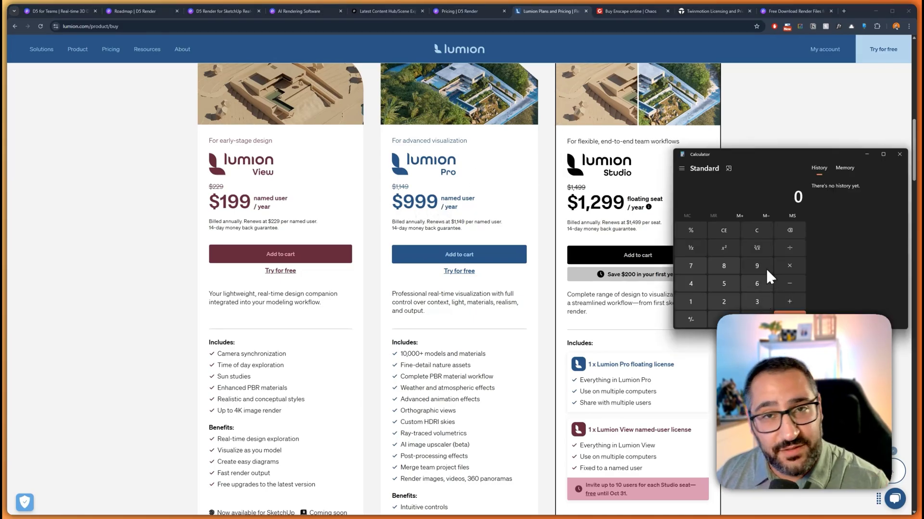
click(763, 265)
click(764, 265)
click(765, 267)
click(789, 248)
click(690, 302)
click(723, 301)
click(789, 314)
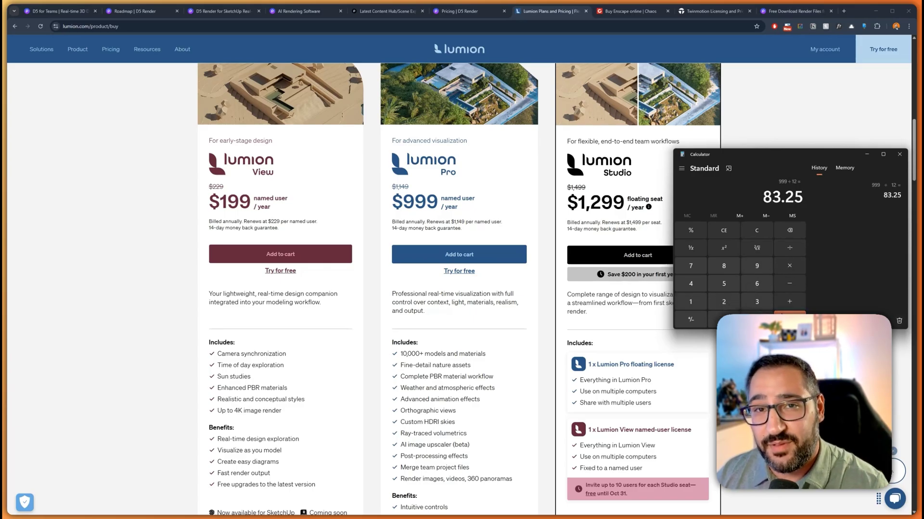
click(640, 11)
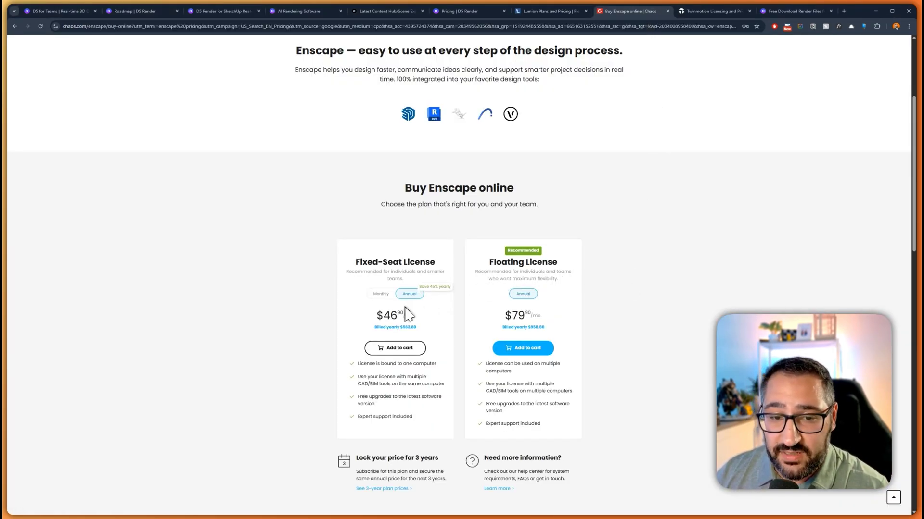
Step: Show Enscape Fixed-Seat at $84.90/mo billed monthly, then view Twinmotion's licensing page
click(382, 295)
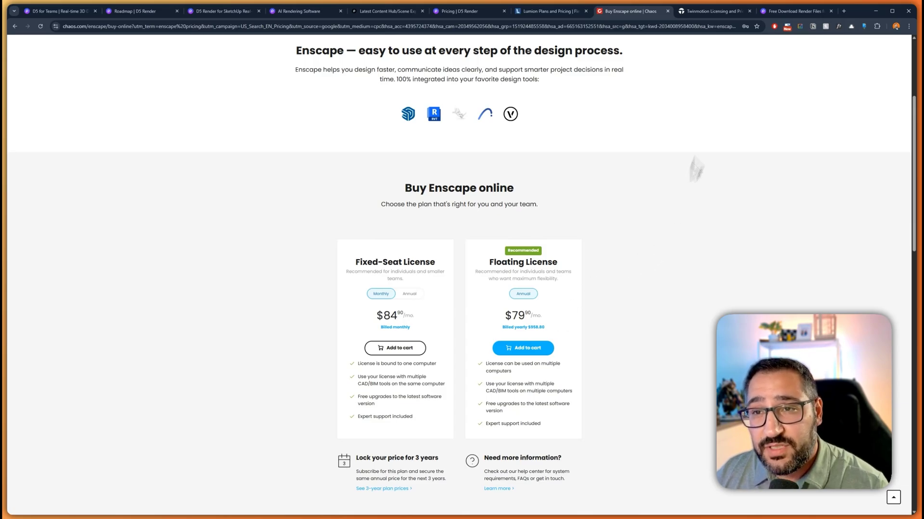
click(714, 11)
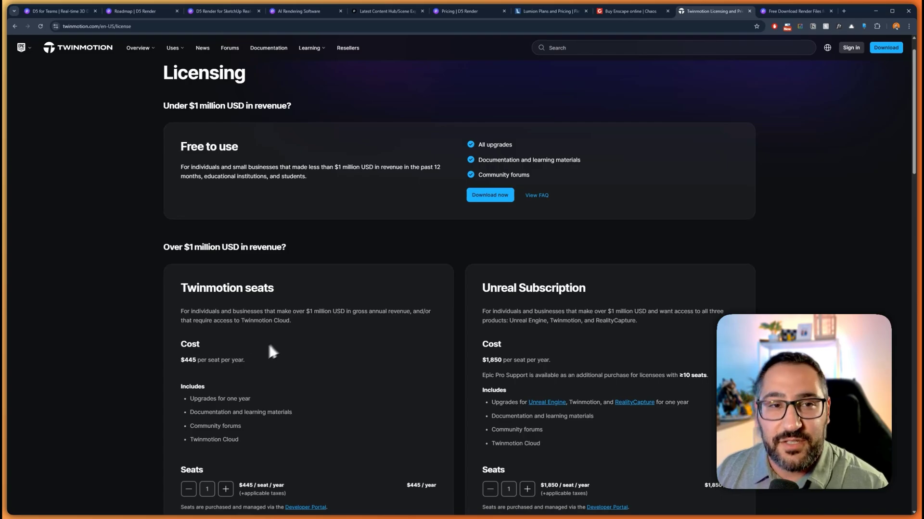
Step: Return to the 'Pricing | D5 Render' tab
click(462, 12)
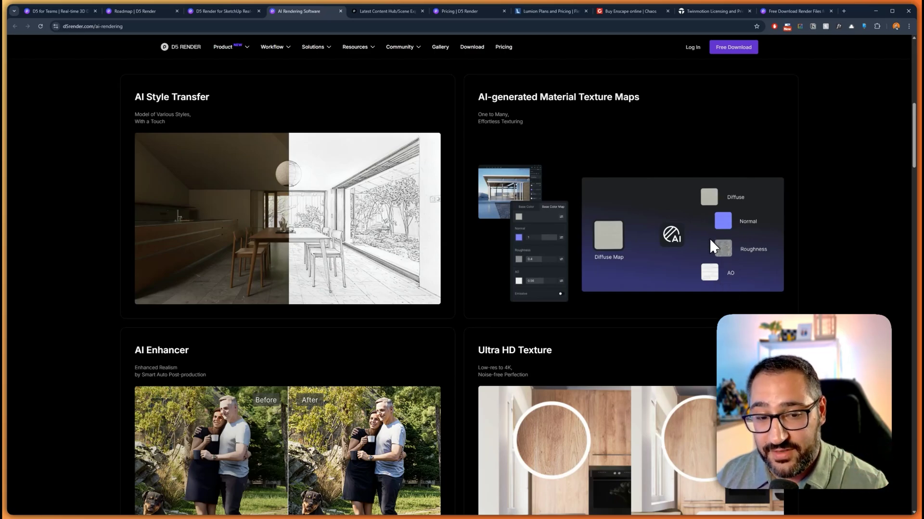
Step: Scroll D5's AI Rendering page past AI Enhancer and Ultra HD Texture to Make Seamless and Text to 3D
scroll(344, 360, down, 4)
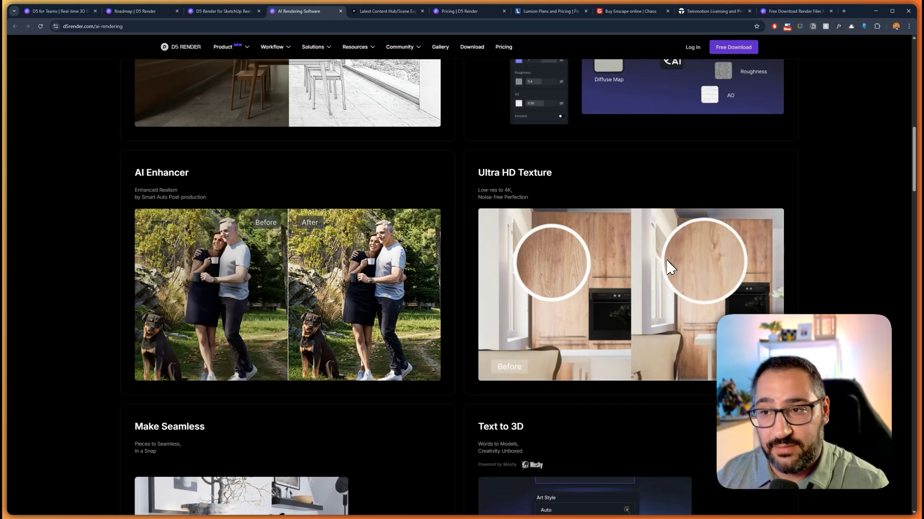
scroll(645, 285, down, 3)
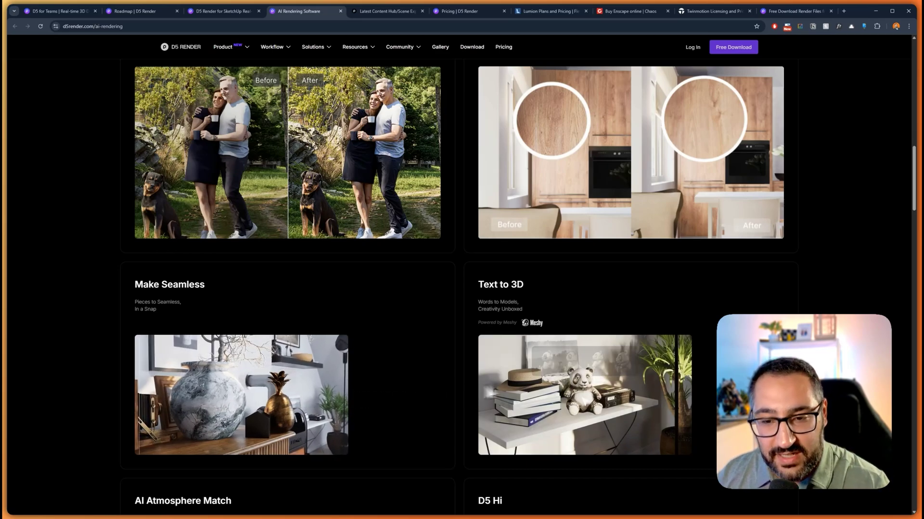
Step: Scroll the AI feature cards down to Motion Blur and back, then return to the D5 residence scene
scroll(570, 356, down, 1)
scroll(569, 348, down, 5)
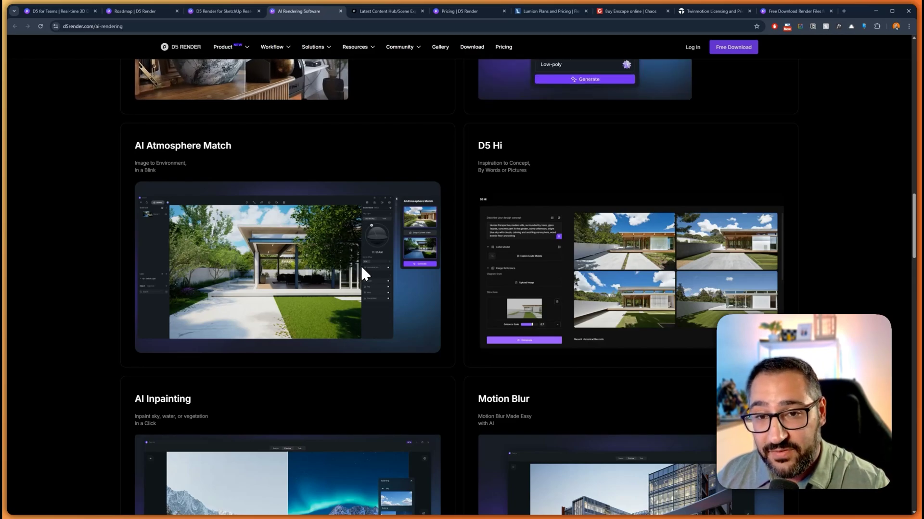
scroll(481, 216, down, 2)
scroll(579, 164, up, 1)
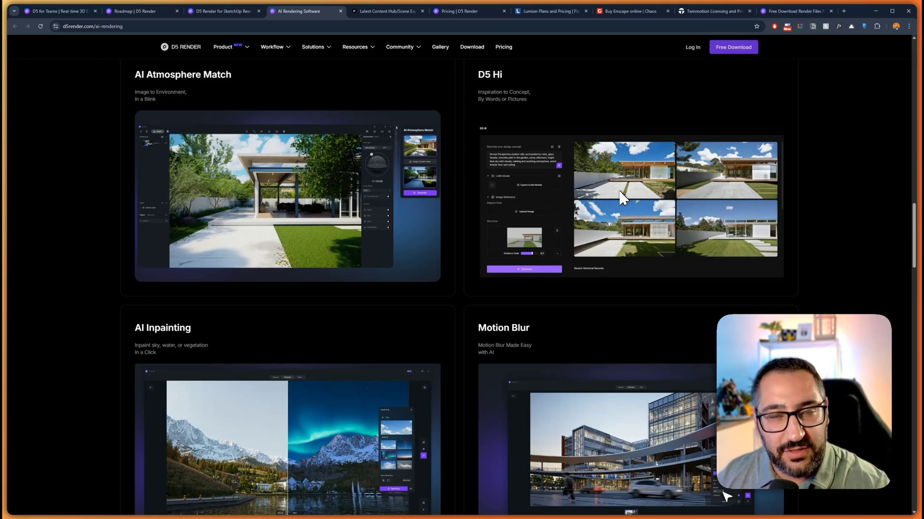
scroll(621, 186, down, 2)
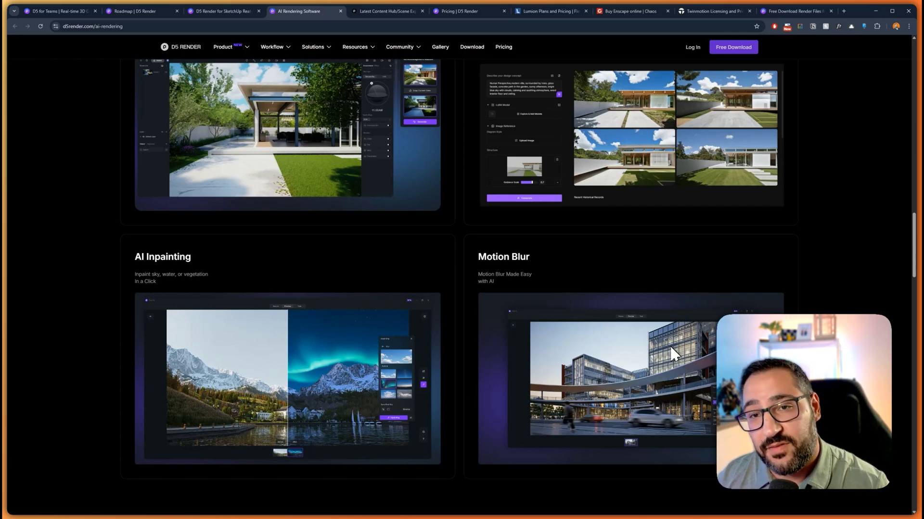
scroll(671, 355, up, 15)
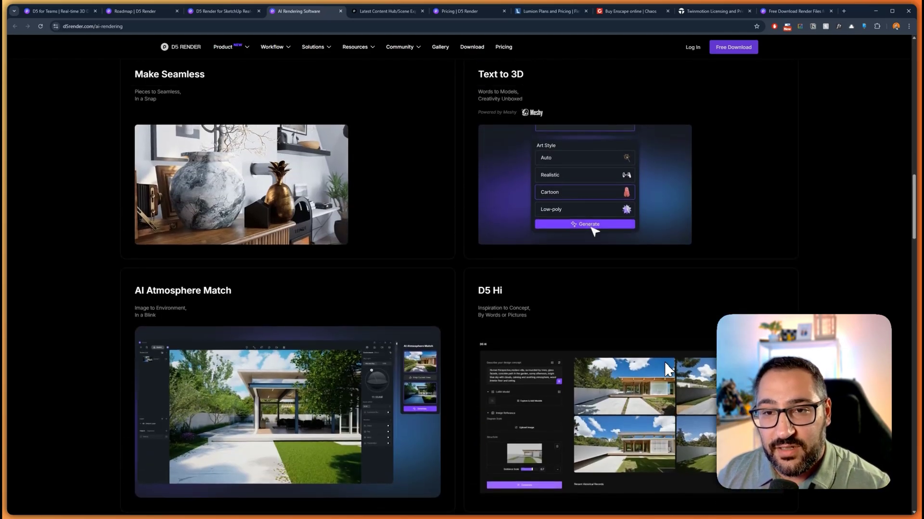
scroll(668, 364, up, 2)
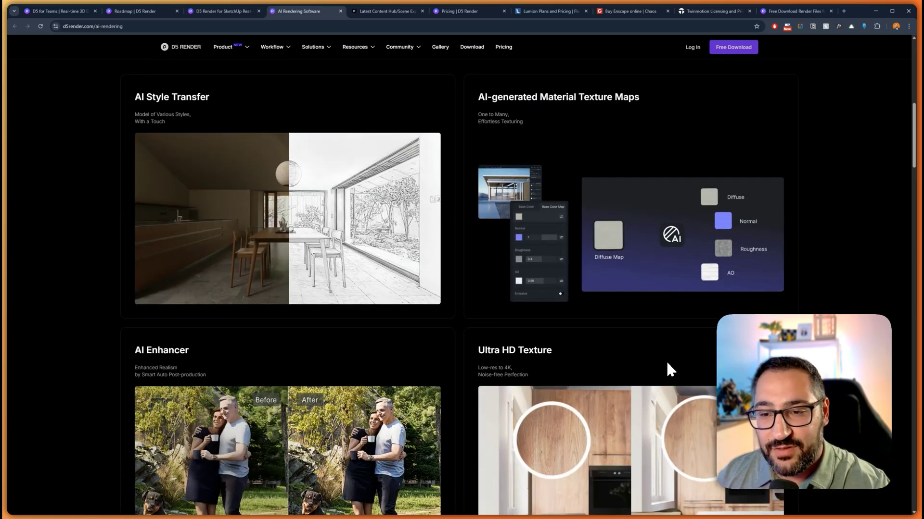
click(752, 513)
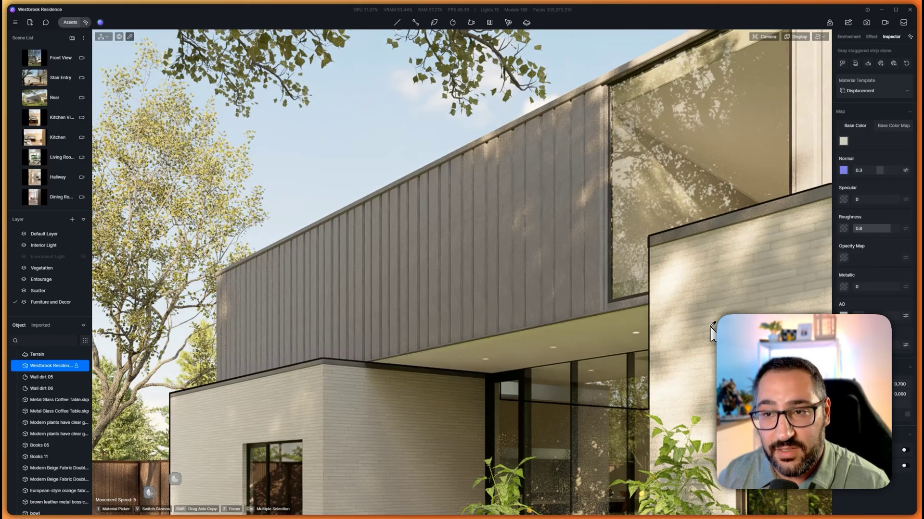
Step: Check the Base Color Map's AI texture maps option, then deselect the model and bring up Assets
click(886, 128)
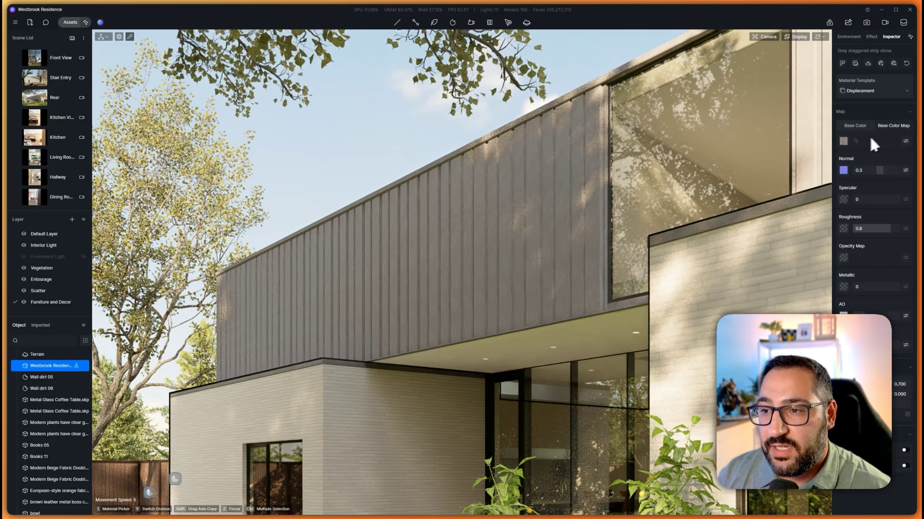
click(894, 63)
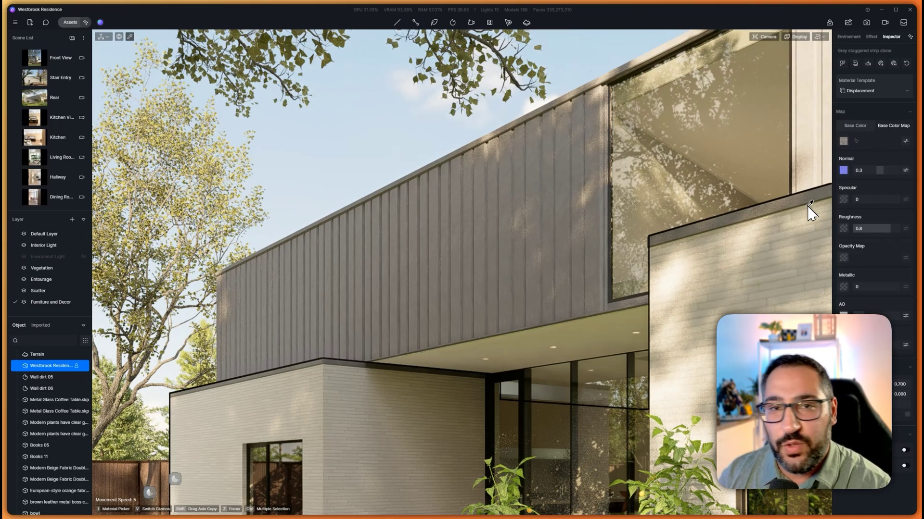
click(456, 121)
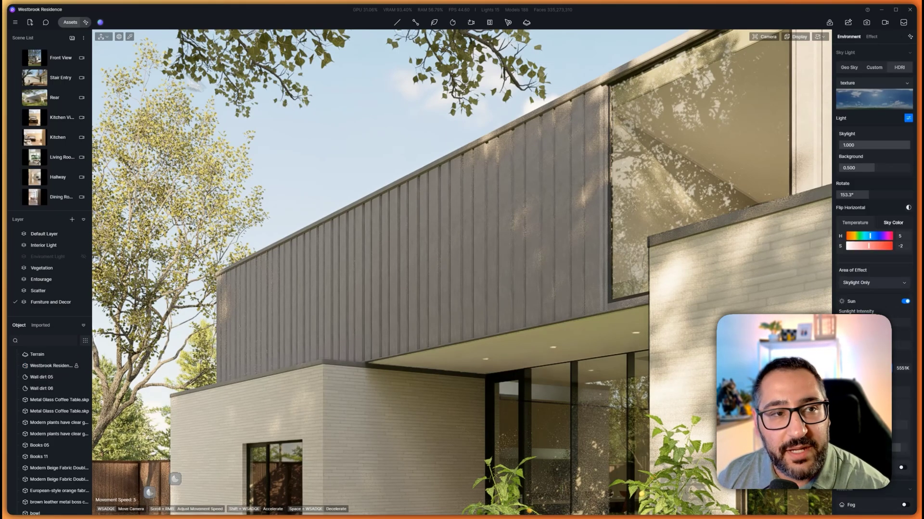
click(70, 22)
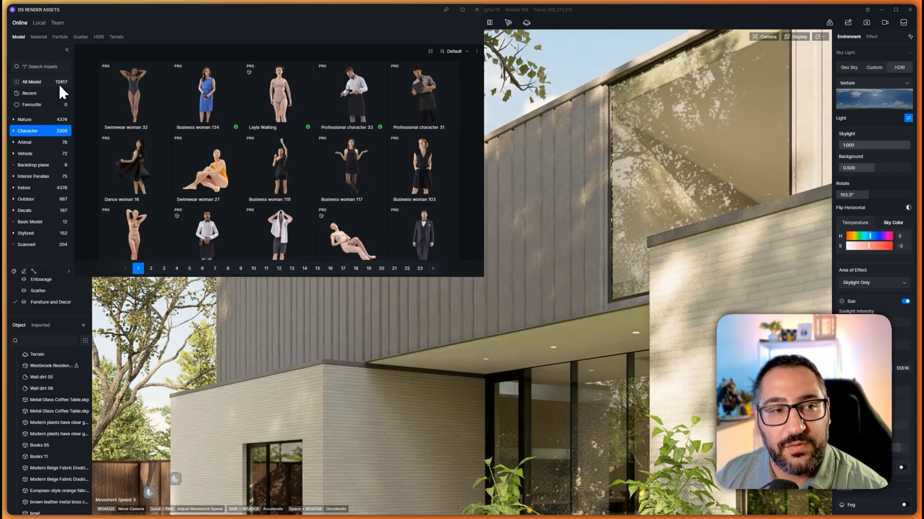
Step: Browse the Material library's Stone > Marble and Metal categories
click(38, 37)
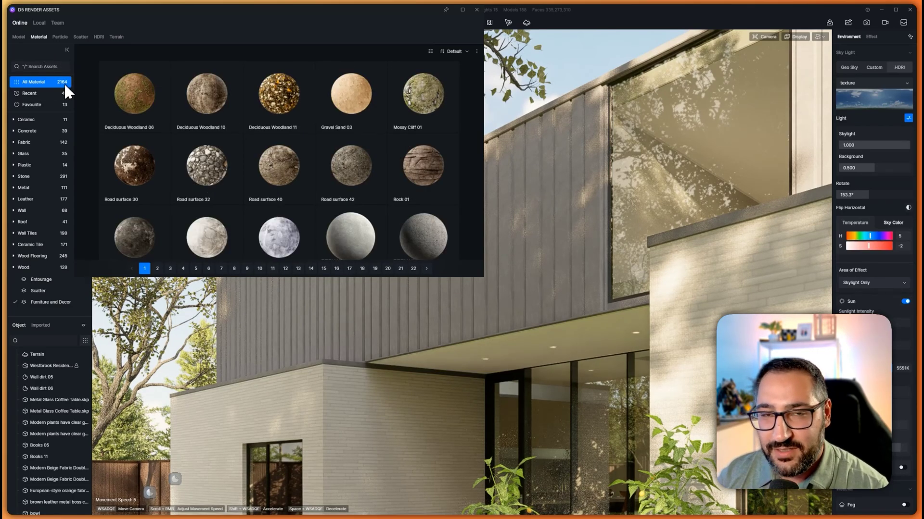
scroll(53, 203, down, 3)
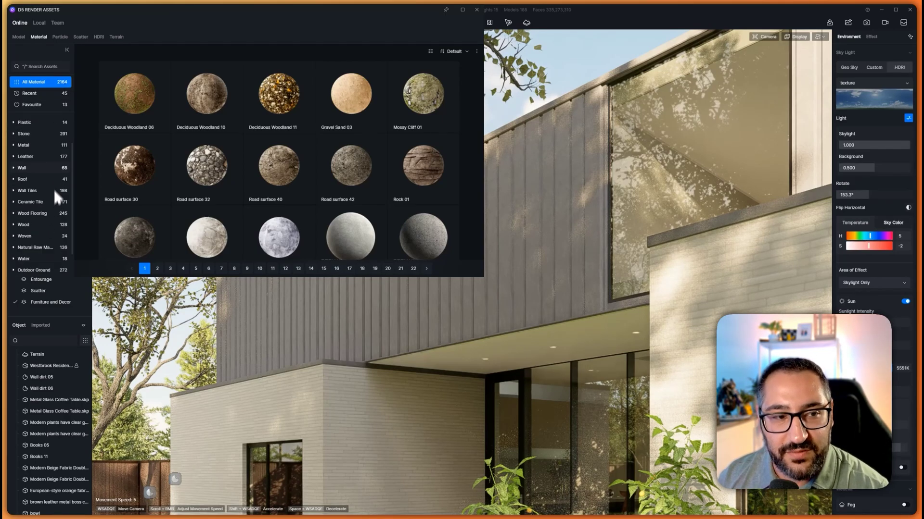
scroll(53, 214, up, 3)
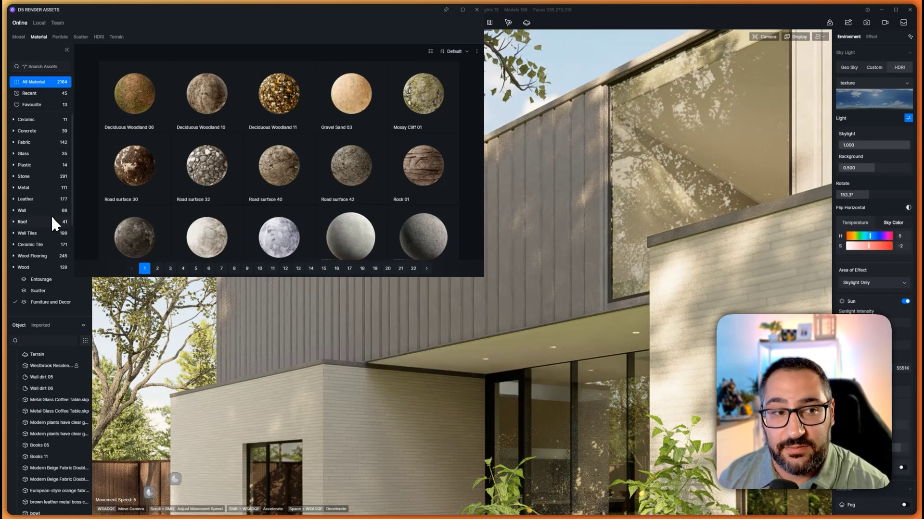
click(34, 179)
click(38, 187)
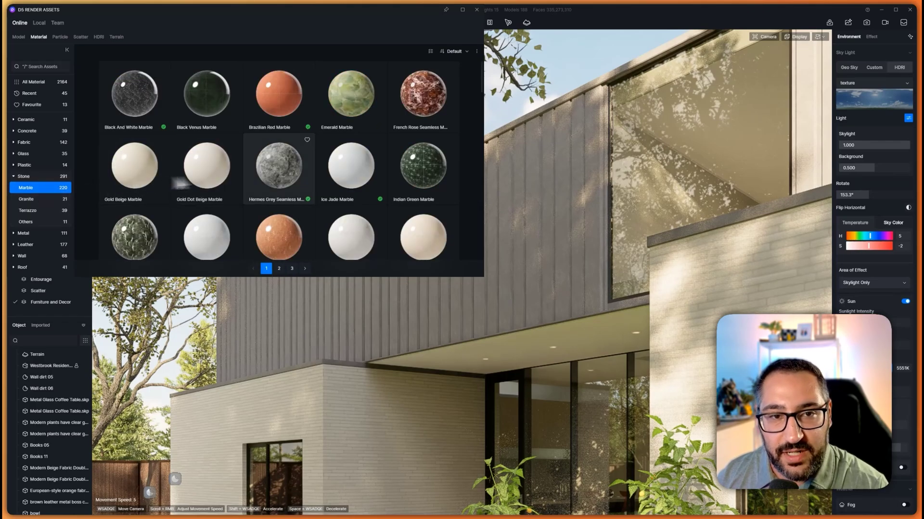
scroll(289, 192, down, 3)
scroll(260, 193, down, 1)
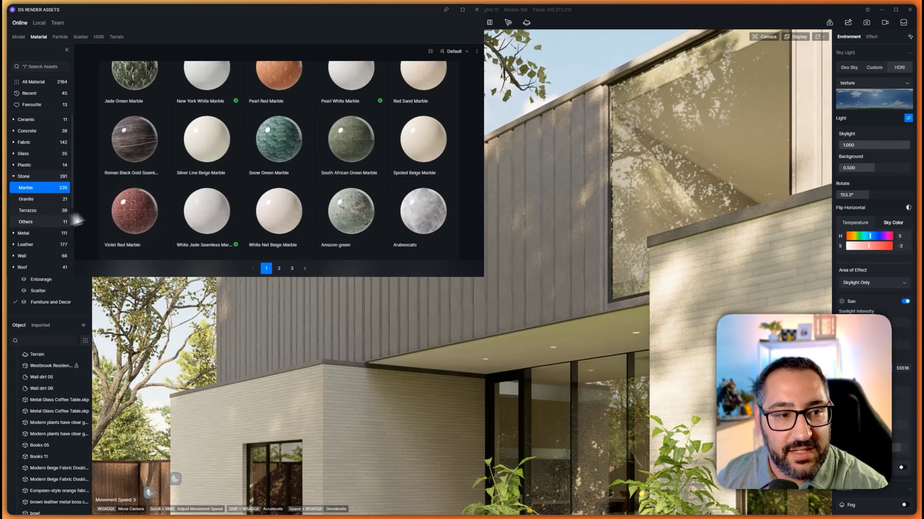
click(24, 234)
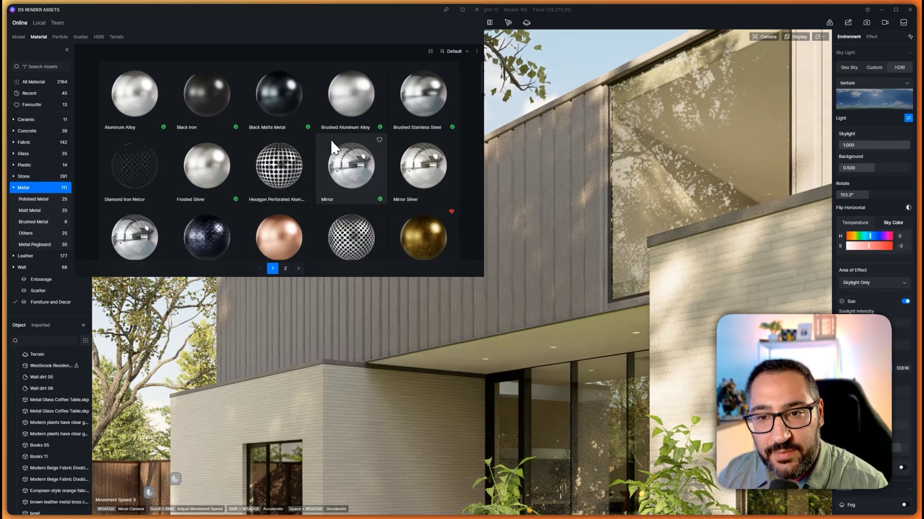
Step: Pick the roof edge's Grey matte leather material to inspect it, then return the library to models
click(337, 148)
click(656, 239)
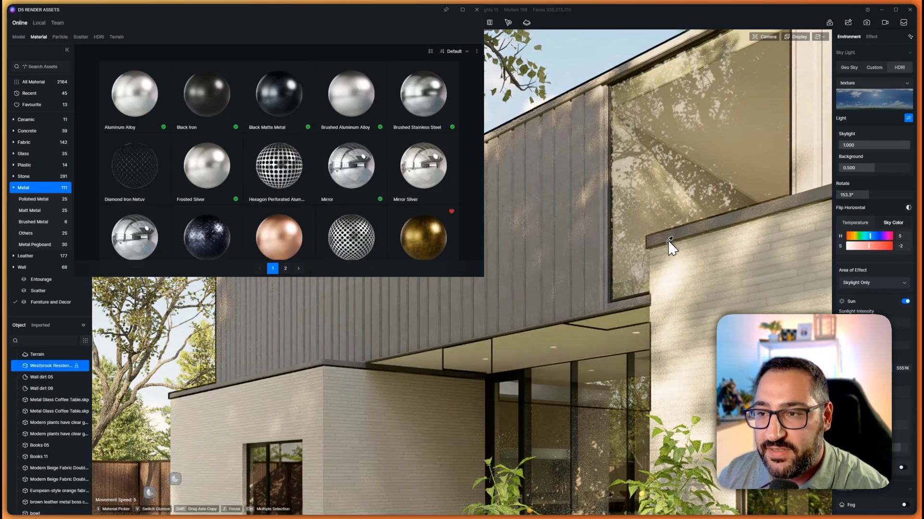
click(705, 227)
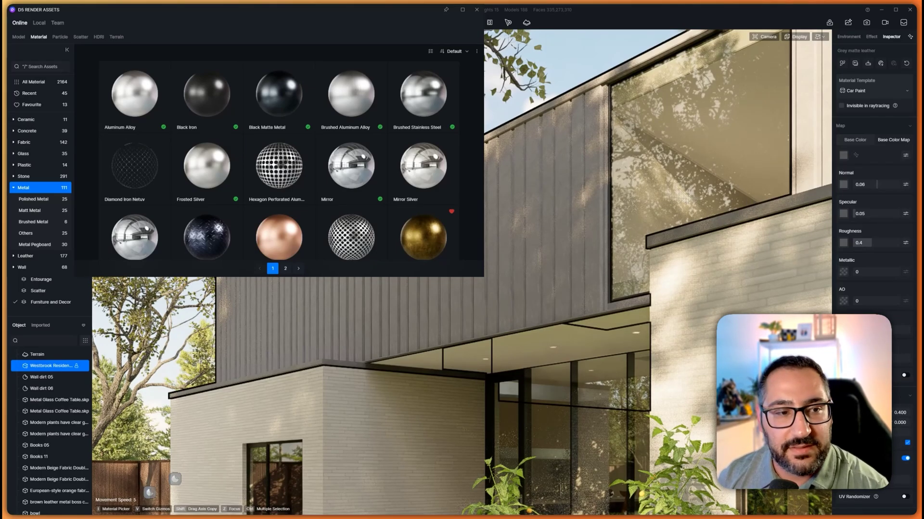
click(20, 37)
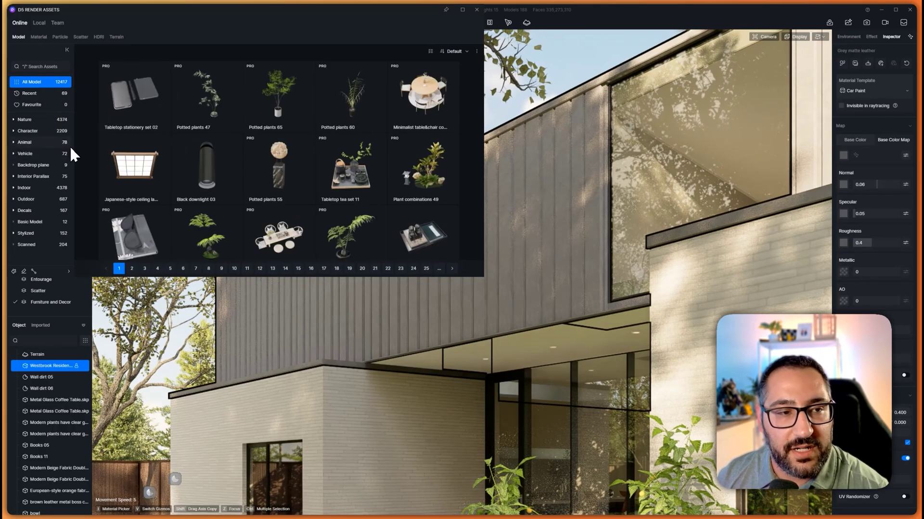
Step: Browse the Character models, 2209 people across 23 pages, such as Business man 88
click(50, 131)
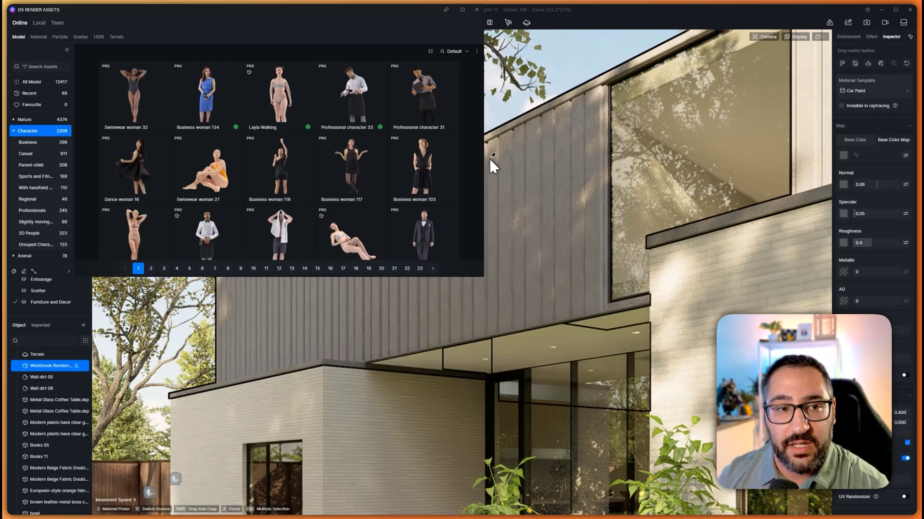
scroll(458, 163, down, 3)
scroll(454, 141, down, 6)
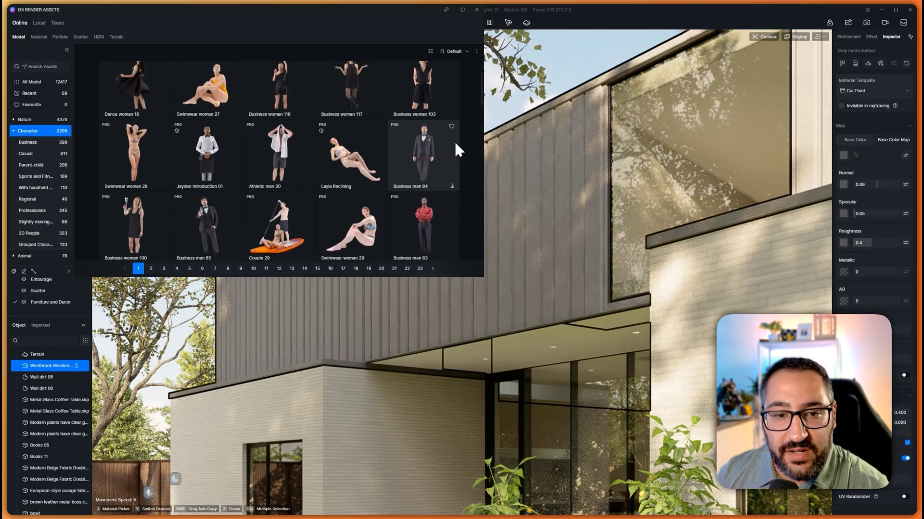
scroll(452, 228, down, 6)
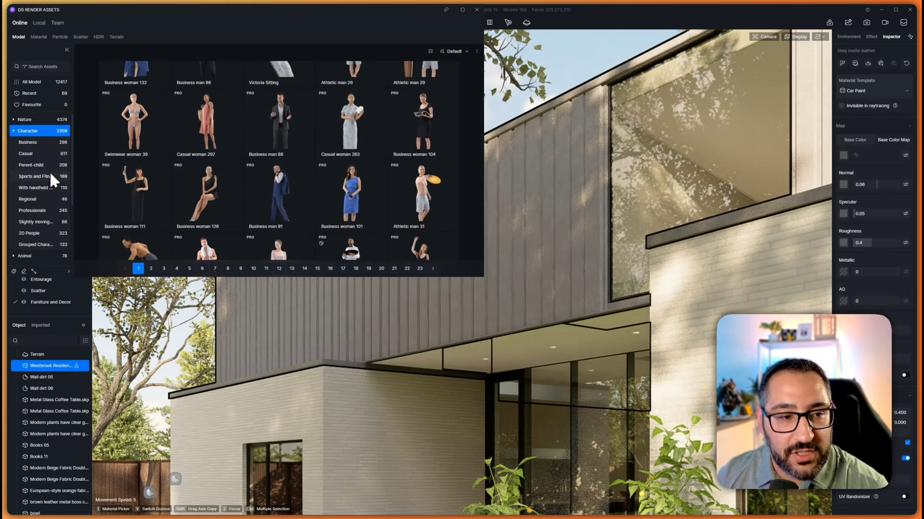
scroll(49, 171, down, 3)
scroll(49, 207, down, 1)
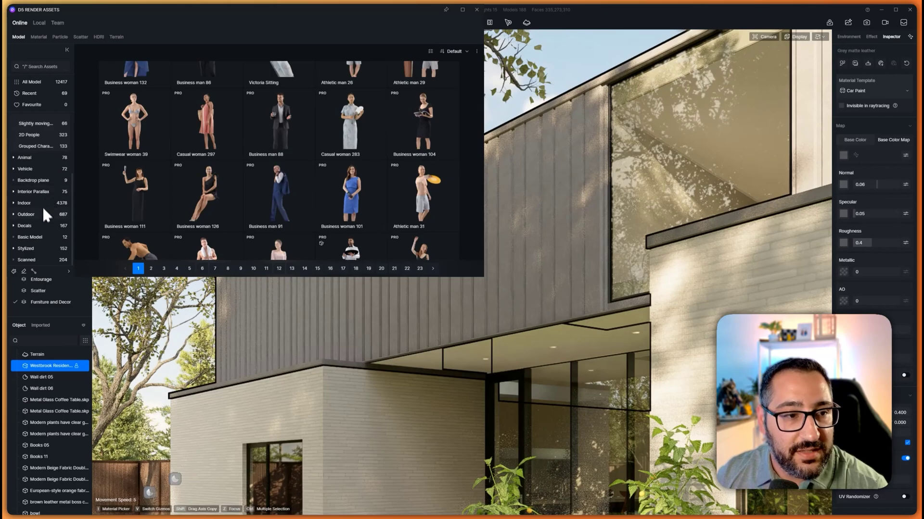
Step: Show the Vehicle models such as Bulldozer and Electric SUV 01, then view the D5 Teams page
click(42, 170)
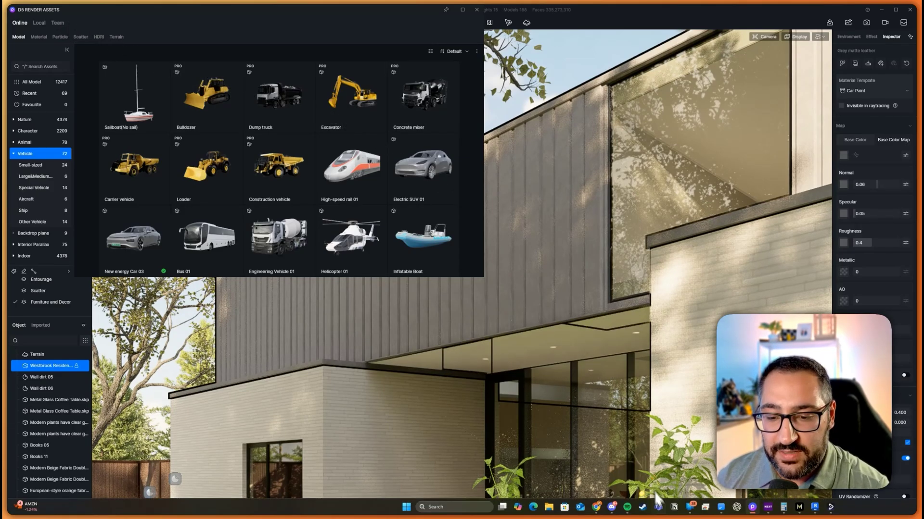
click(658, 502)
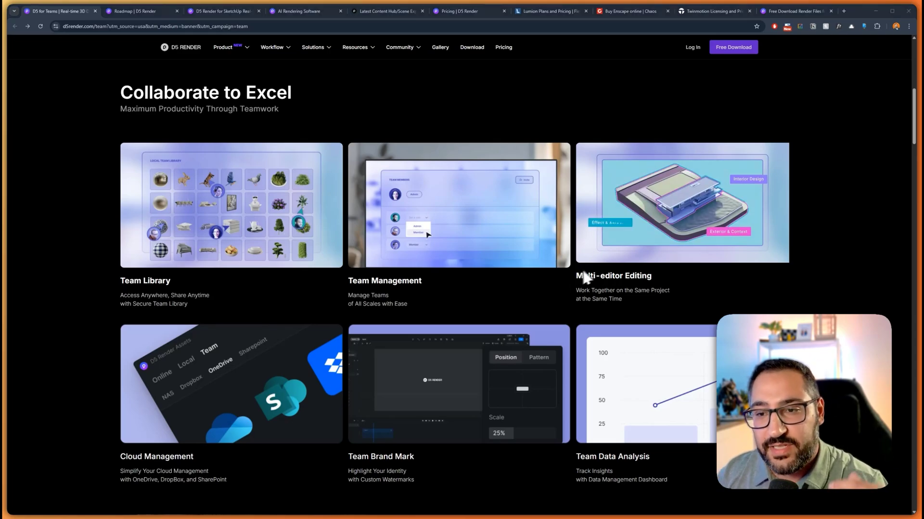
Step: Dismiss the printer cartridge popup and return to D5 Render's vehicle asset library
click(715, 214)
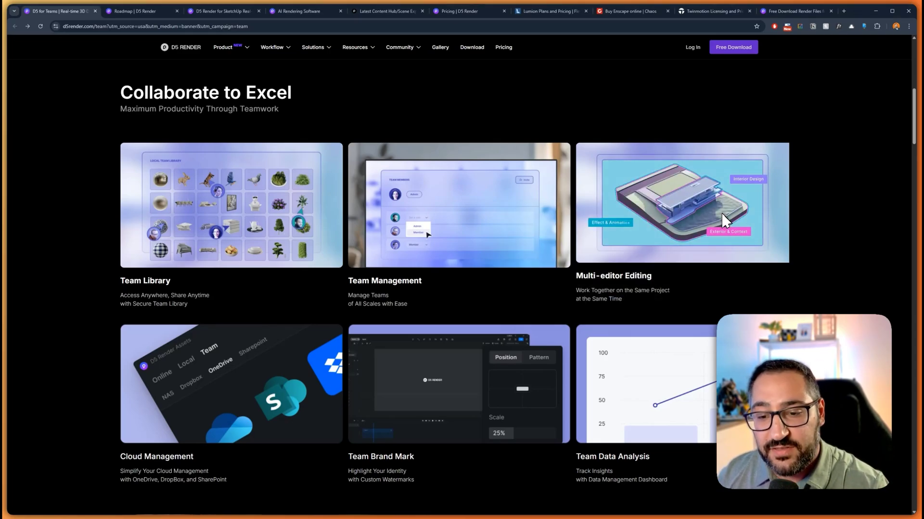
mouse_move(808, 510)
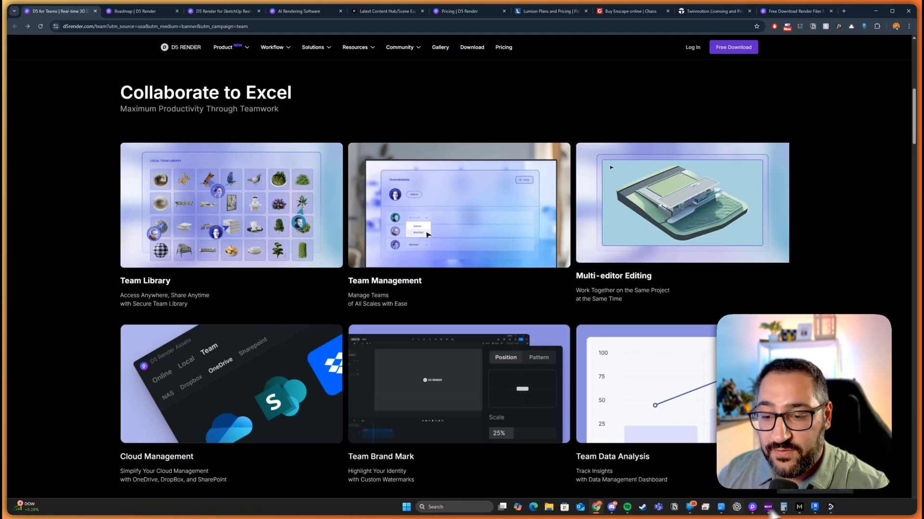
click(813, 509)
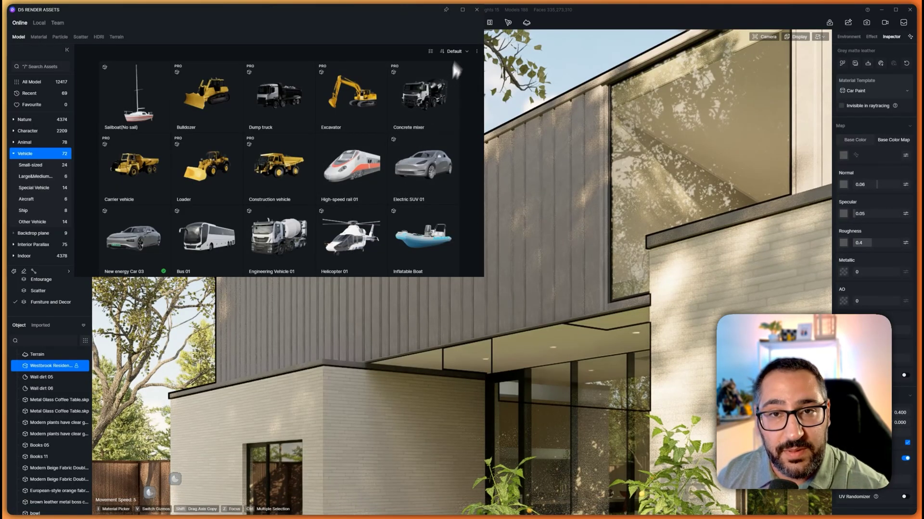
Step: Check the Team and Local asset libraries, then close the D5 Render Assets window
click(62, 23)
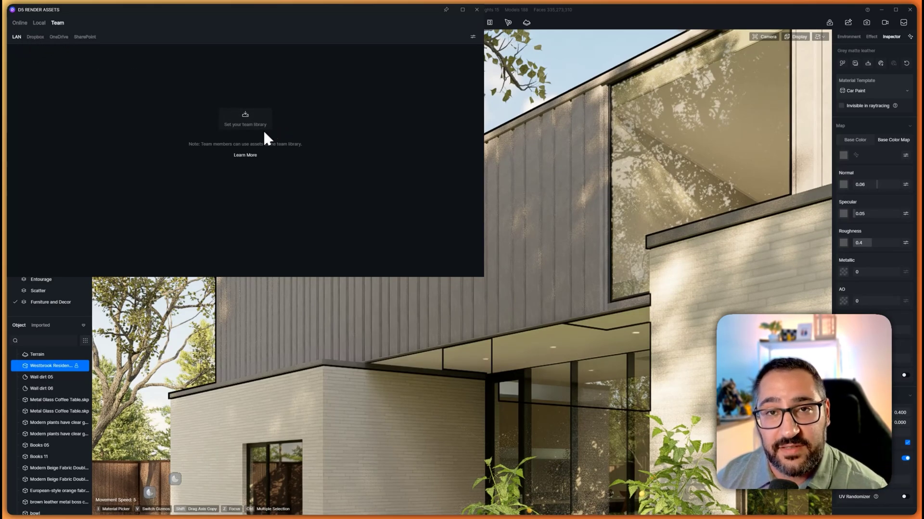
click(39, 23)
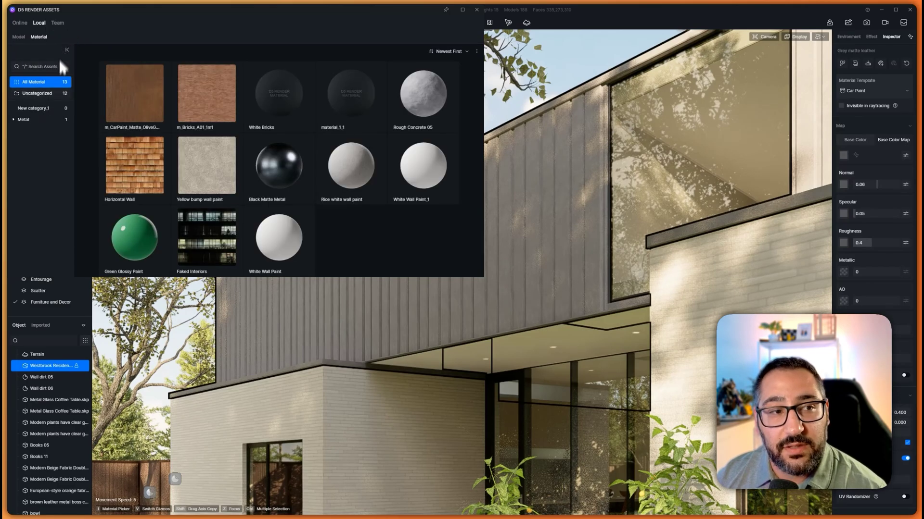
click(57, 22)
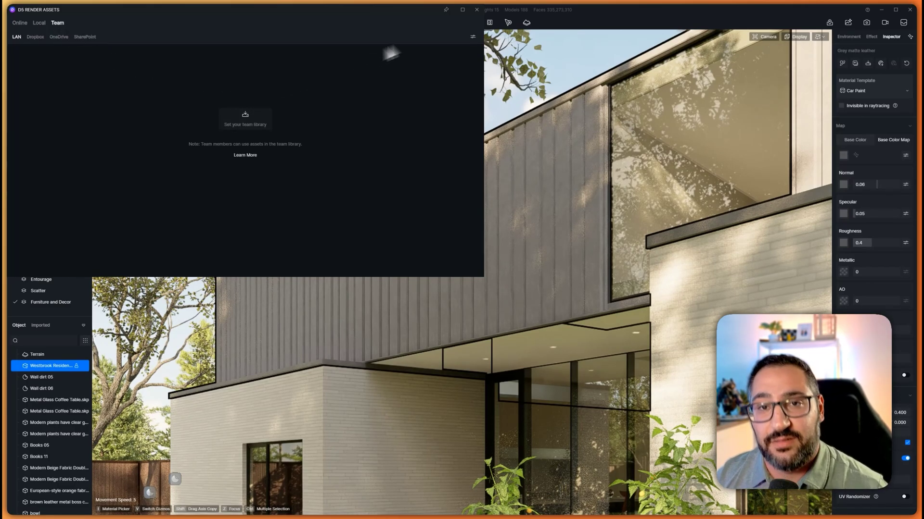
click(476, 10)
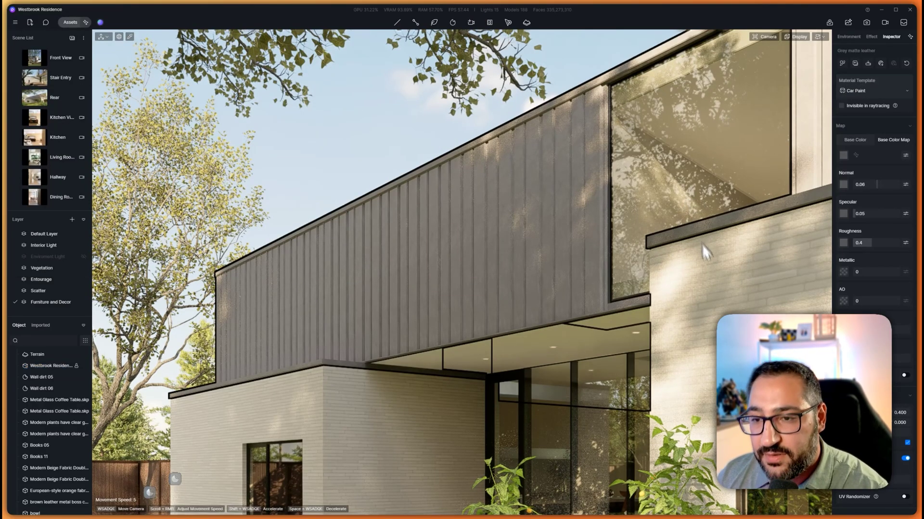
Step: Inspect the brick wall material, then jump to the saved Rear camera view
key(Escape)
click(723, 271)
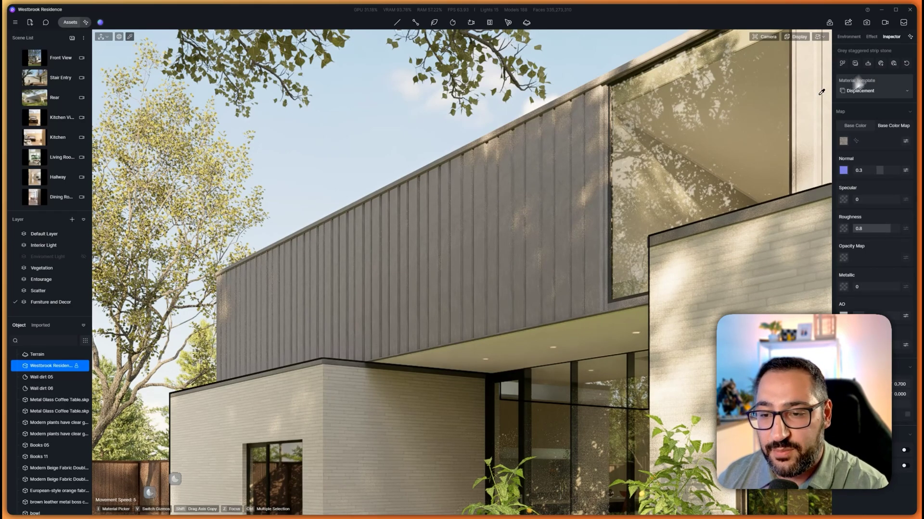
key(Escape)
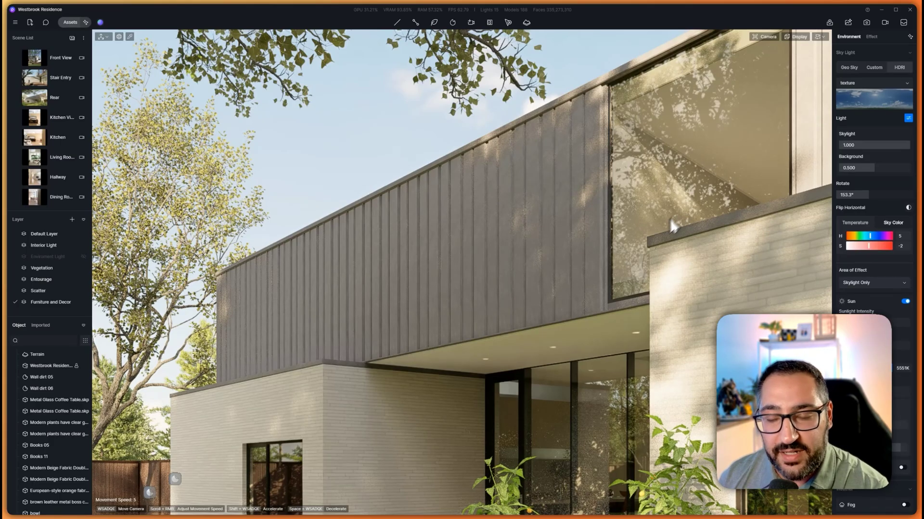
key(a)
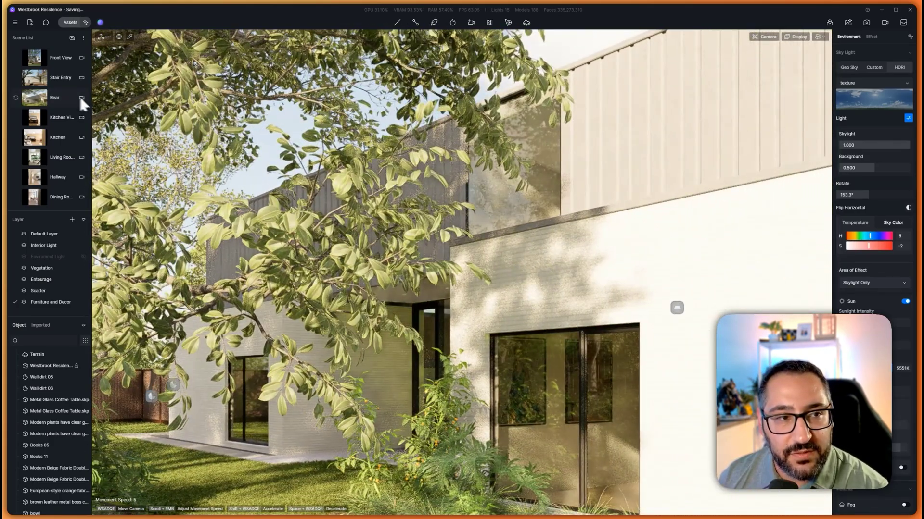
click(64, 98)
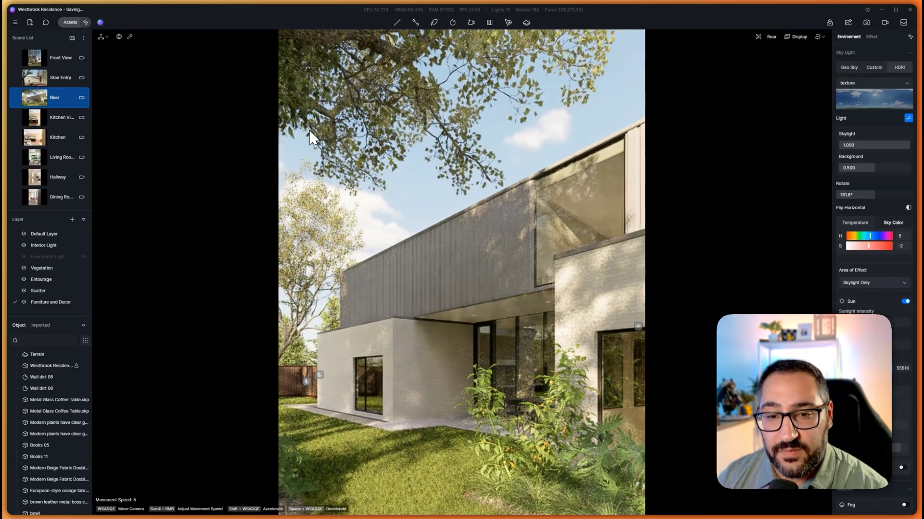
Step: Turn on Accumulate in the Display quality options for a cleaner Rear view preview
click(789, 38)
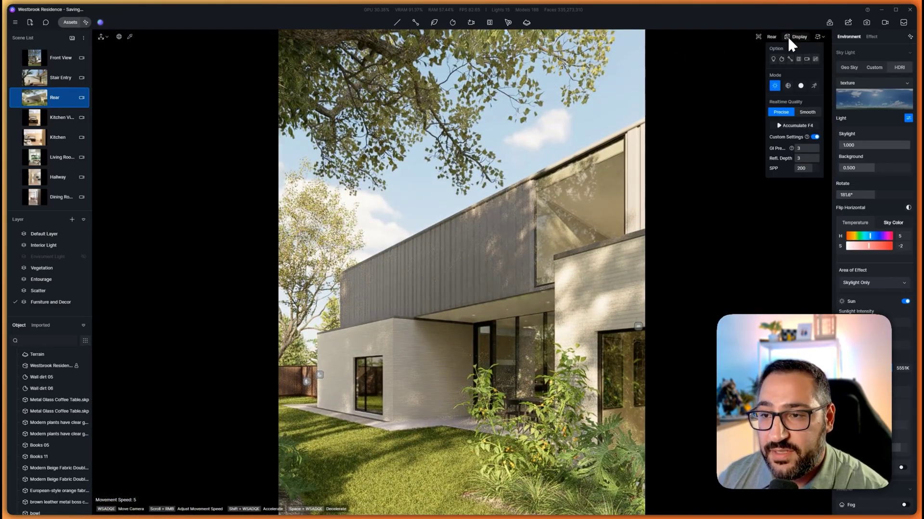
click(799, 125)
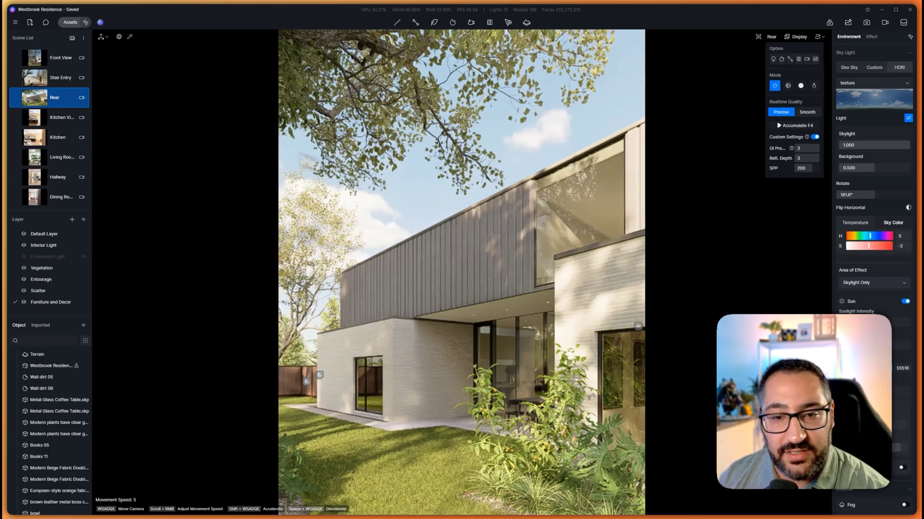
click(465, 226)
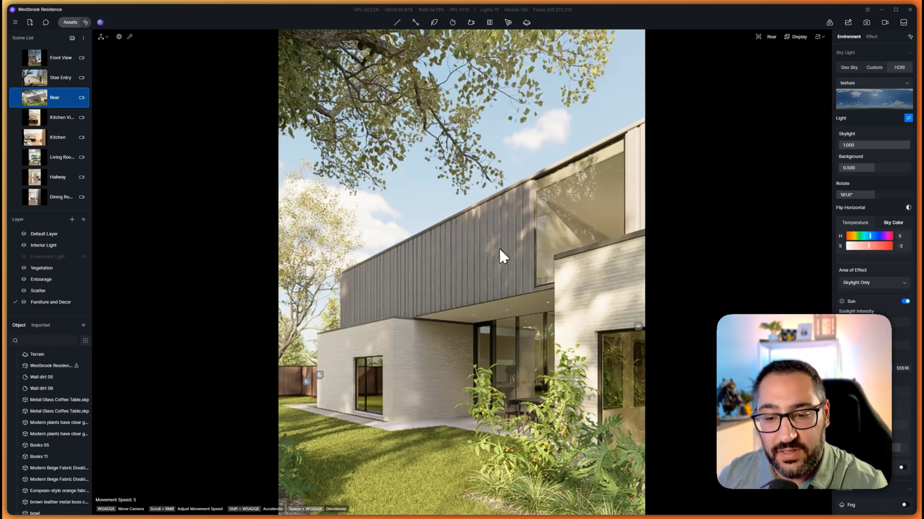
Step: Fly around the house toward the entrance and deck, then load the saved Front View camera
scroll(503, 247, up, 3)
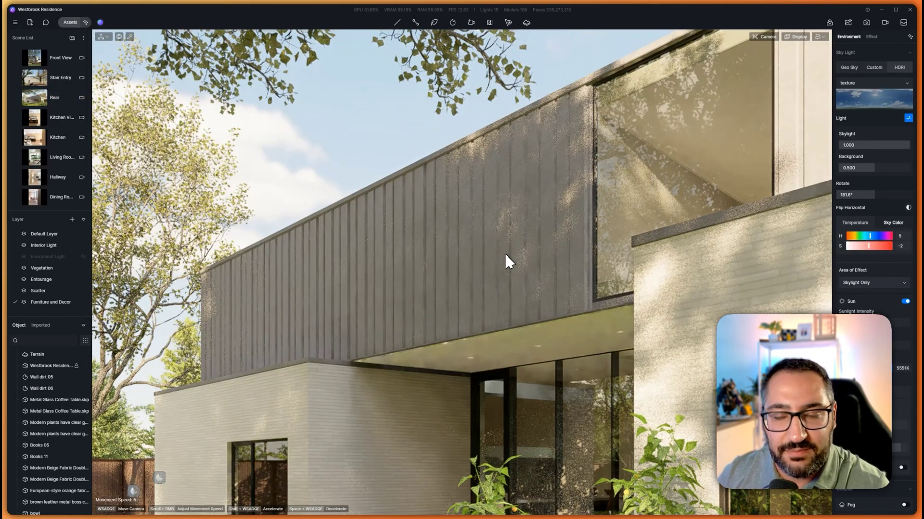
key(d)
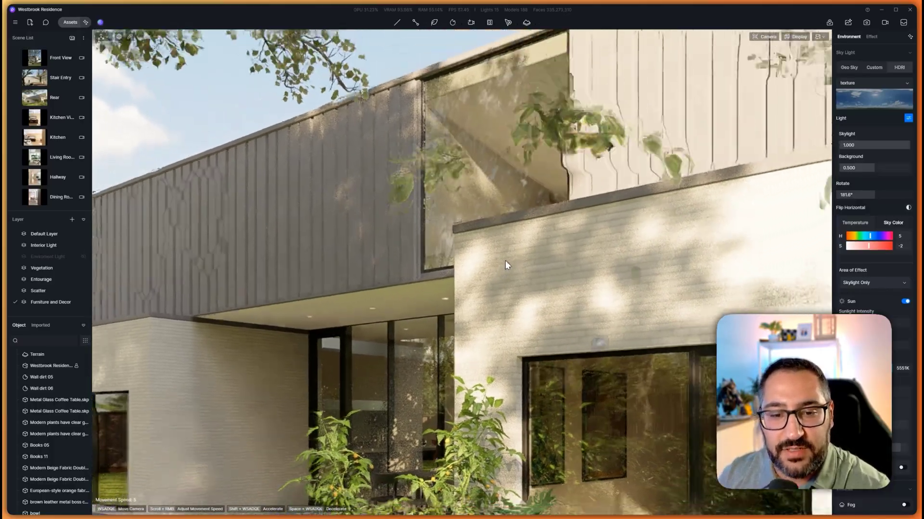
right_drag(504, 261, 452, 255)
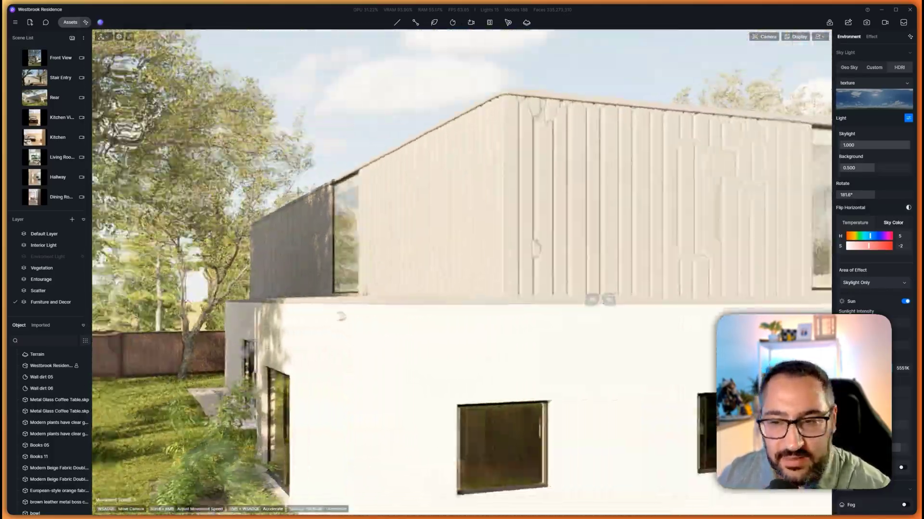
key(s)
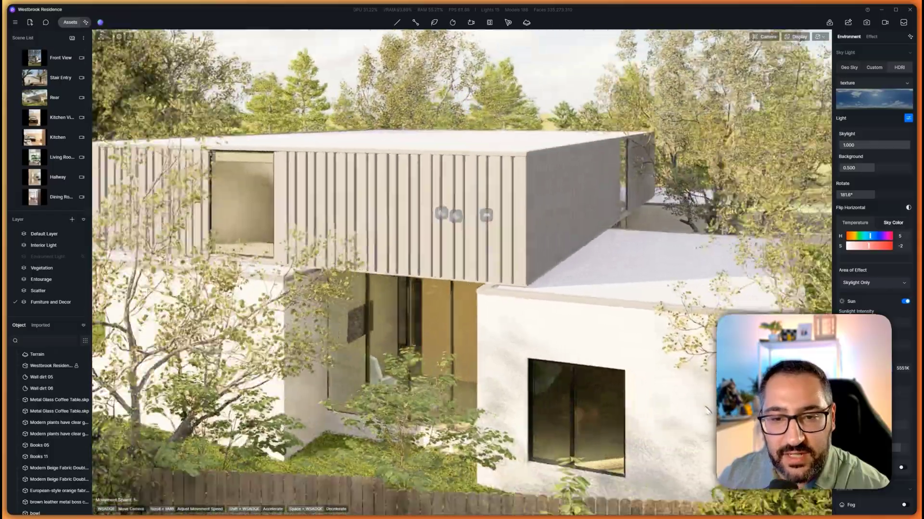
right_drag(707, 412, 369, 266)
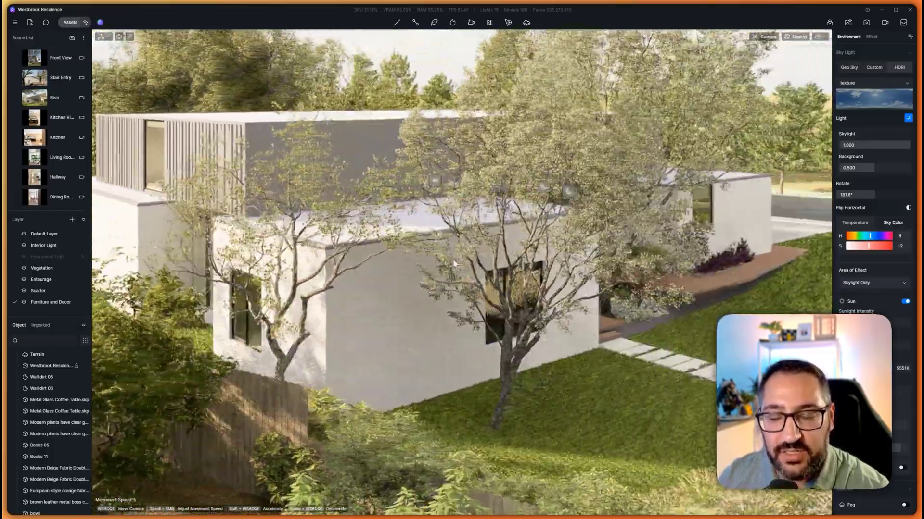
key(w)
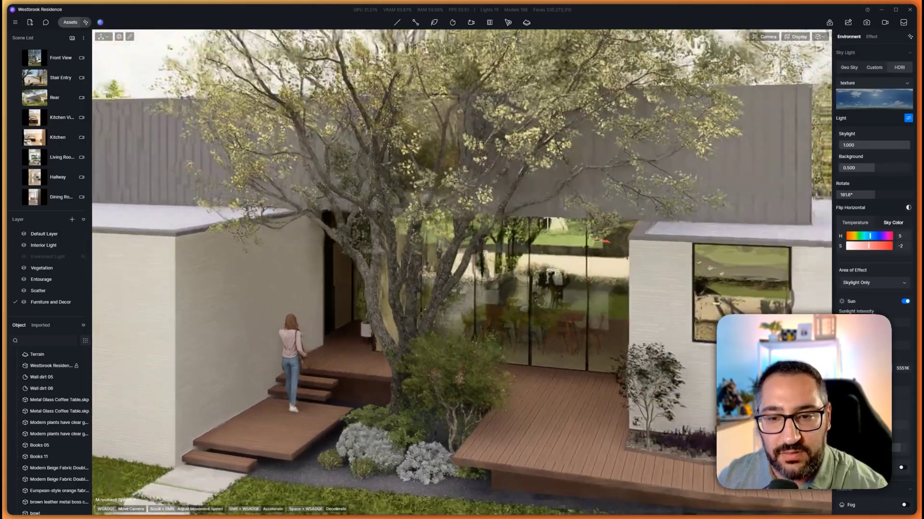
key(s)
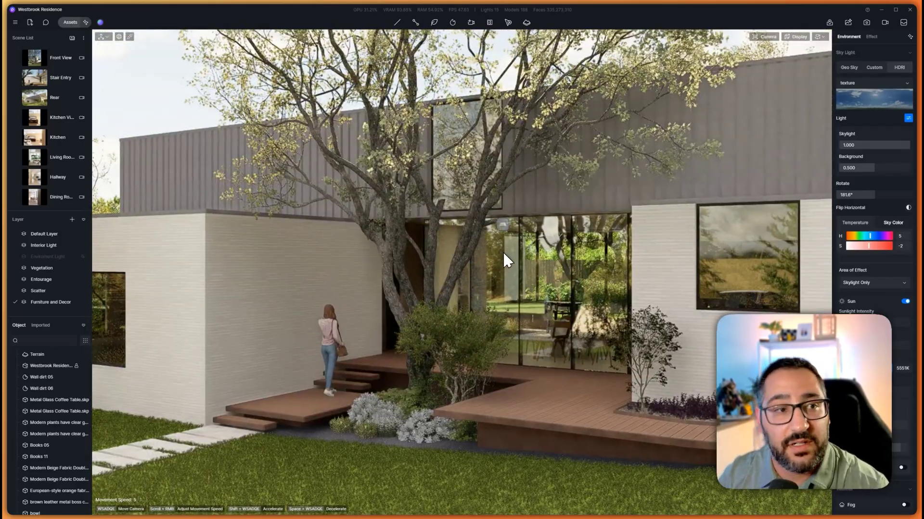
click(57, 59)
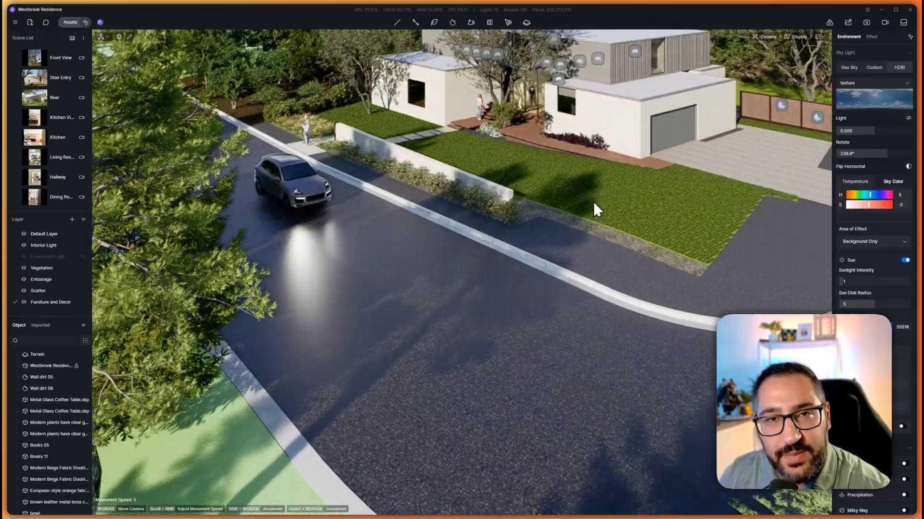
Step: Start a vehicle path using the small cars Cars 02, Cars 01 and Car(high-precision)
click(415, 23)
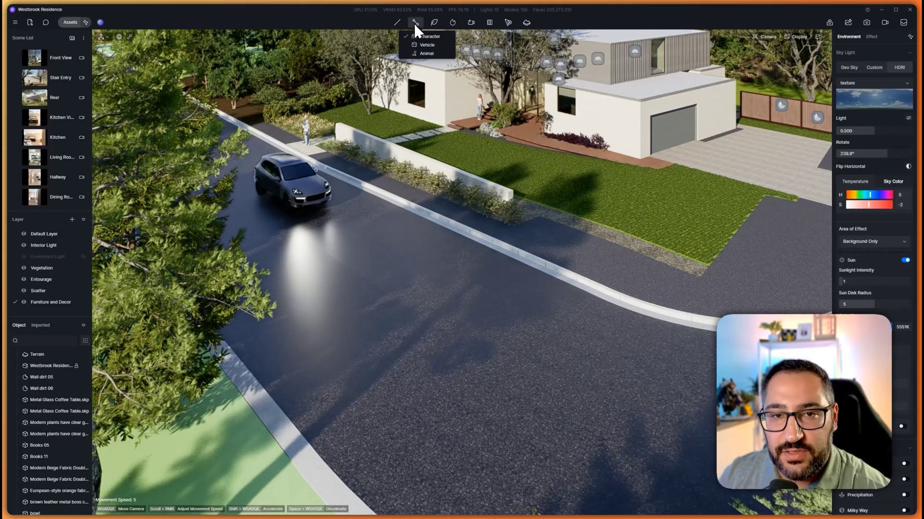
click(435, 44)
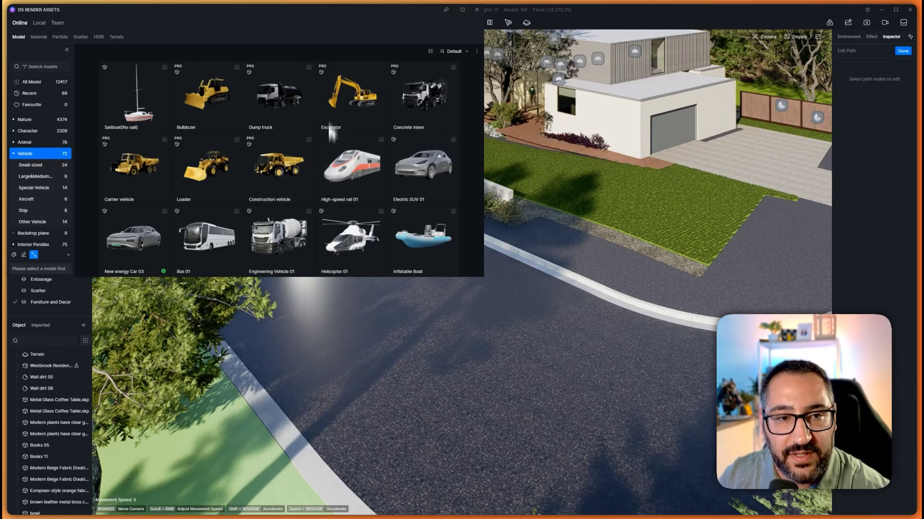
click(47, 166)
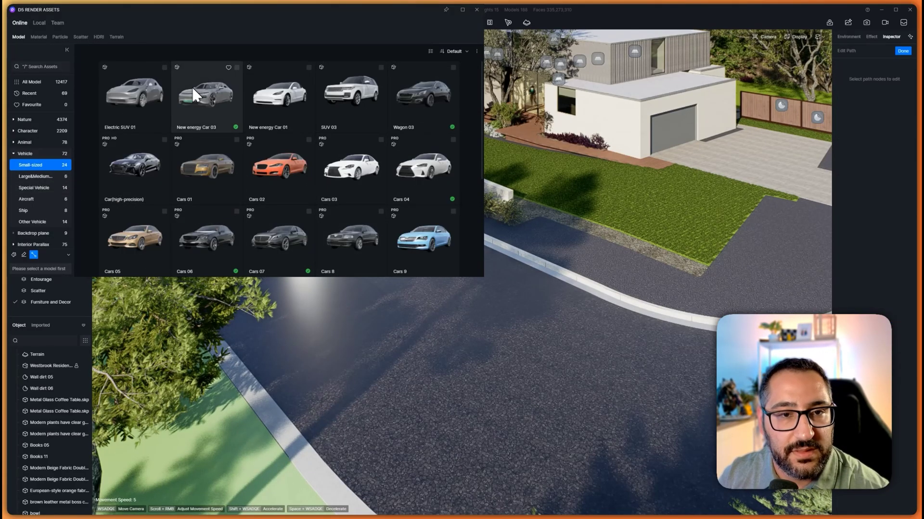
click(309, 140)
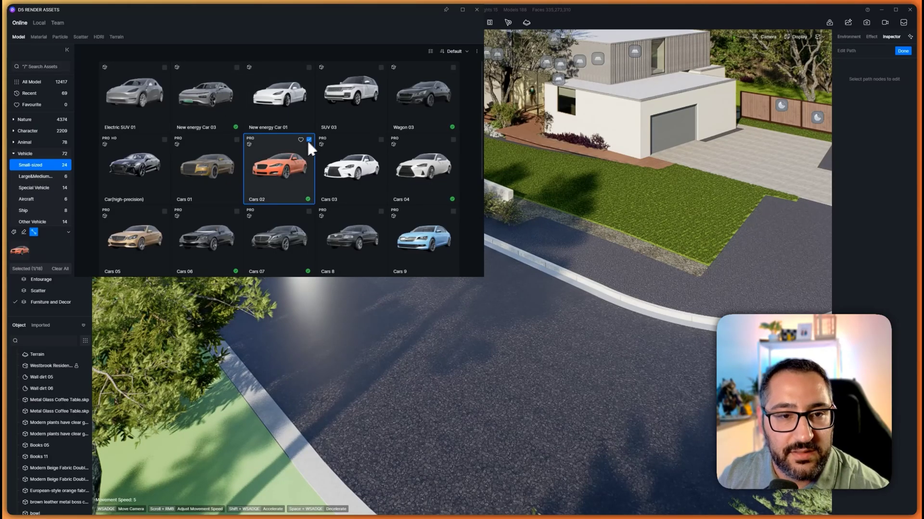
click(237, 140)
click(164, 140)
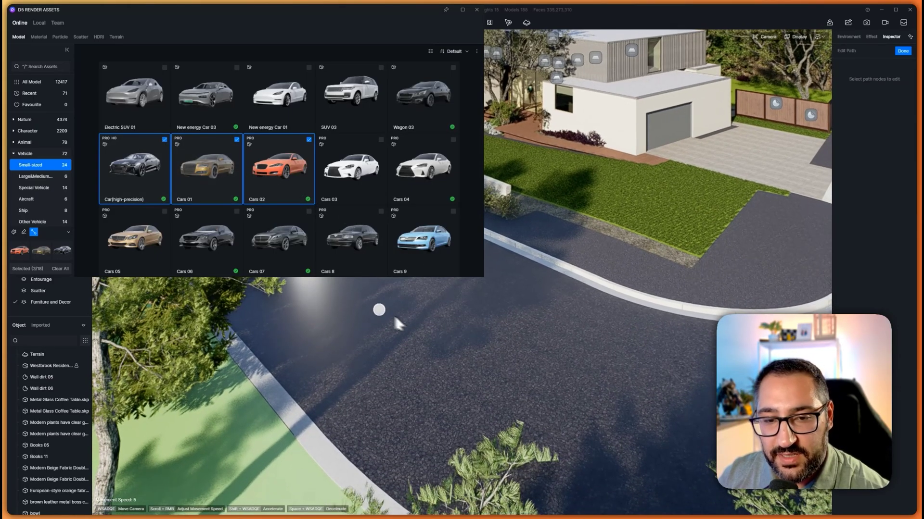
Step: Draw the vehicle path with four points along the road and finish it
click(366, 305)
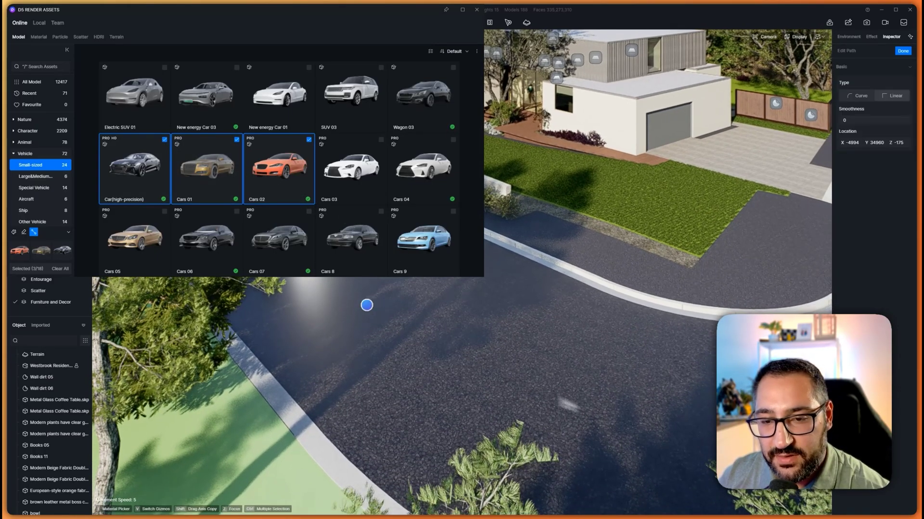
click(681, 428)
right_drag(680, 428, 779, 426)
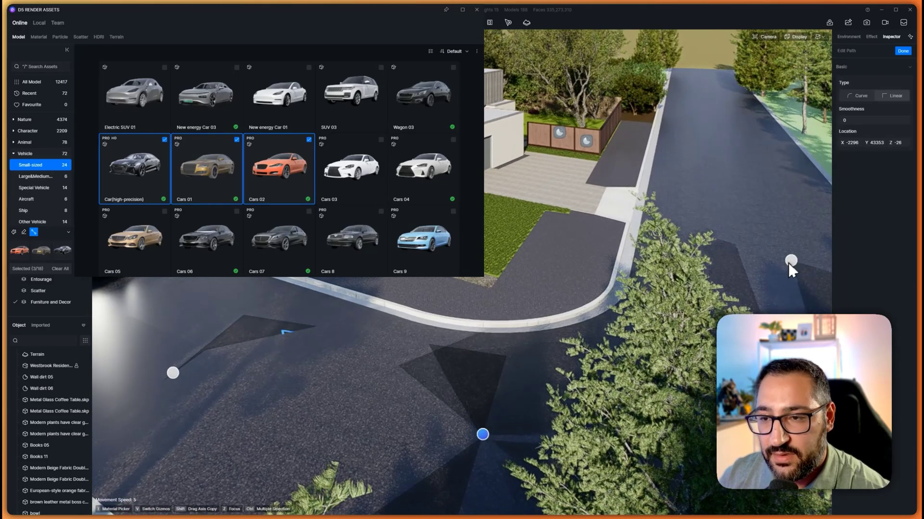
click(790, 260)
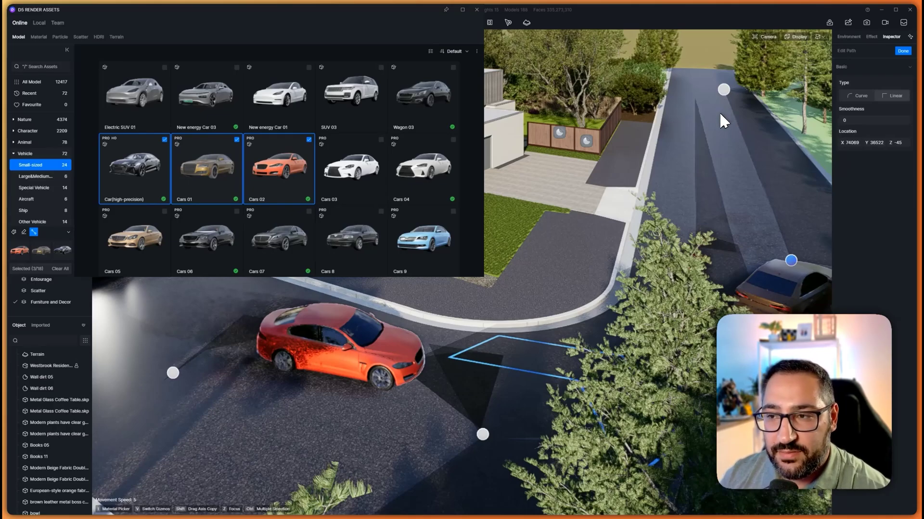
click(720, 113)
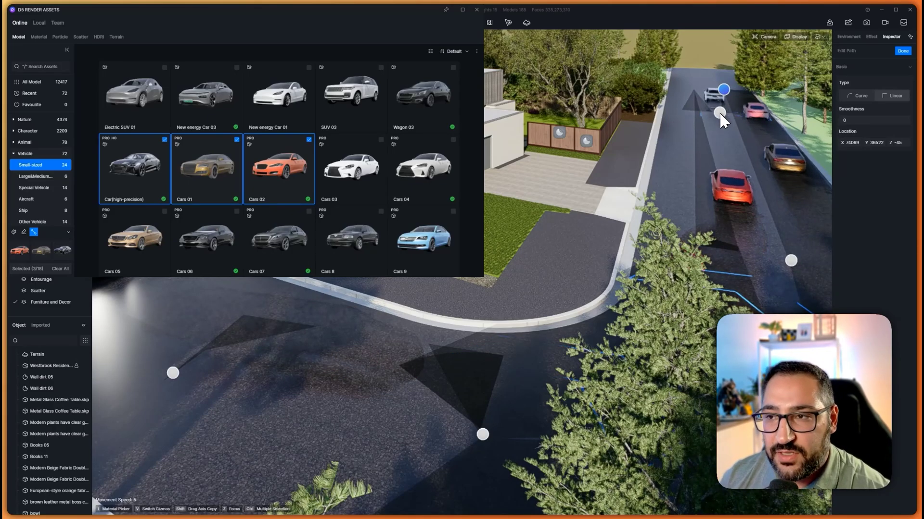
click(902, 51)
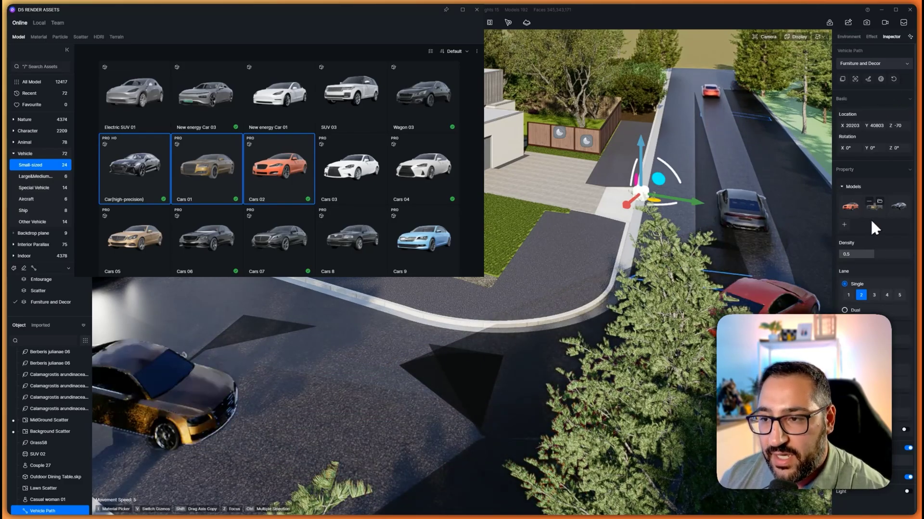
Step: Set the path density to 0.62 with dual lanes and frame the house with traffic
click(880, 253)
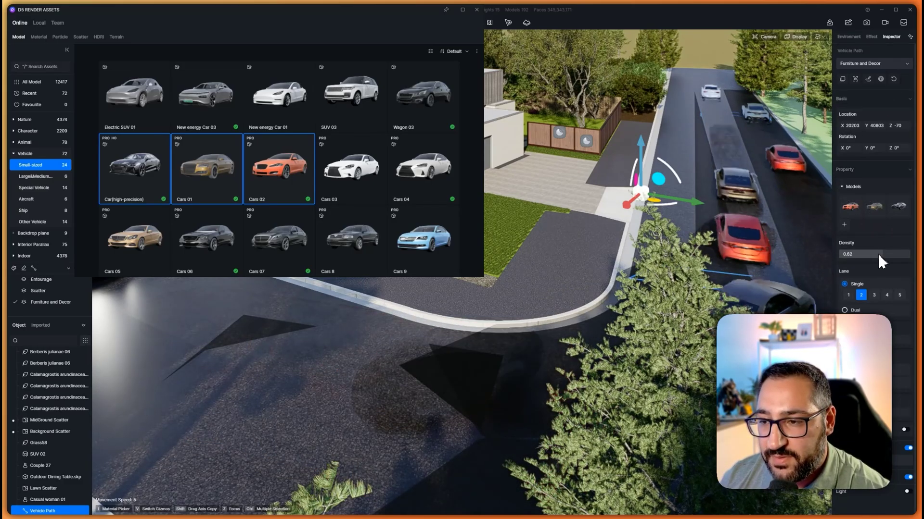
click(852, 311)
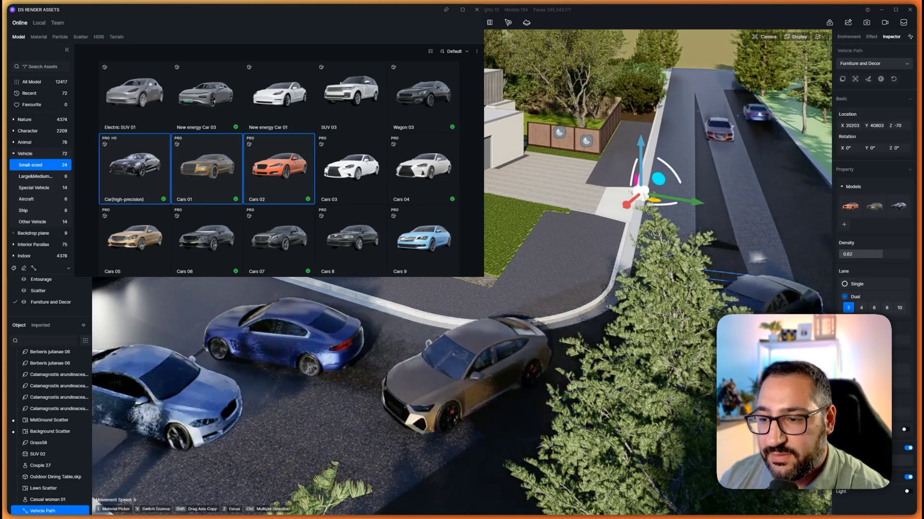
right_drag(798, 215, 651, 233)
key(w)
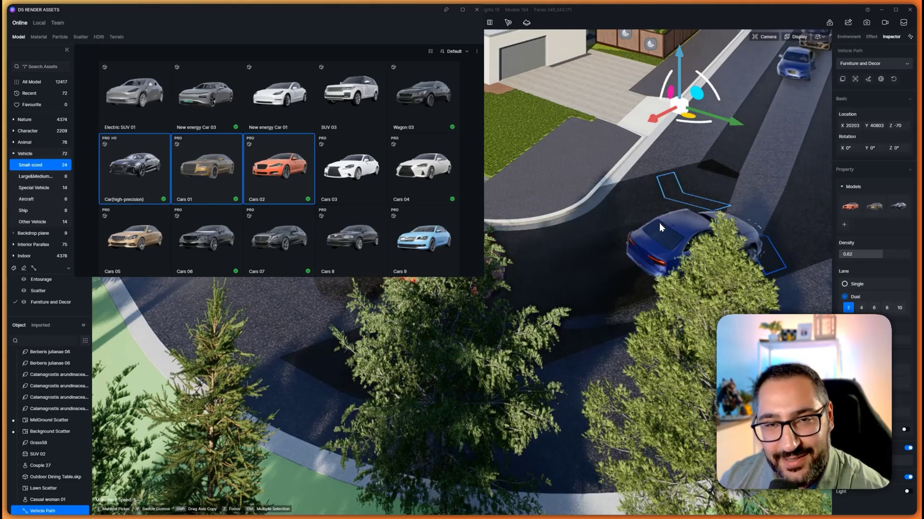
key(s)
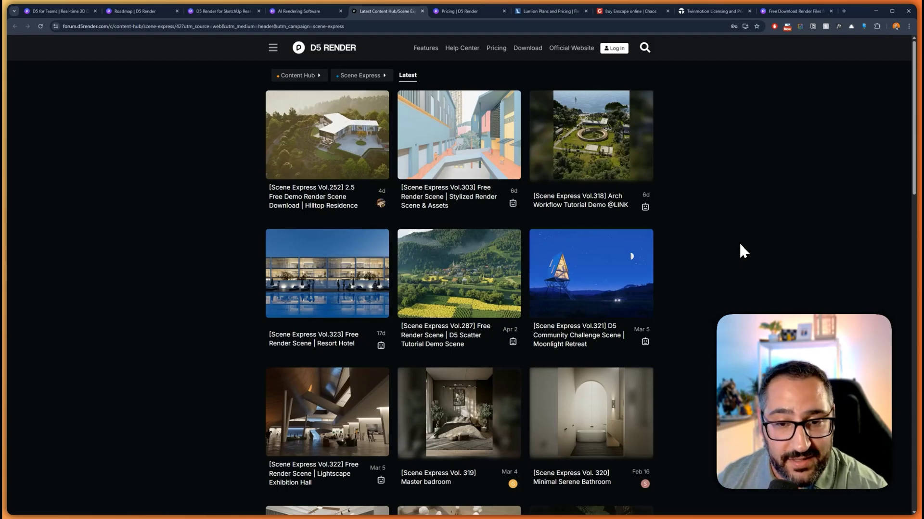
Step: Scroll through the Scene Express demo scenes and back to the top of the Latest list
scroll(731, 248, down, 4)
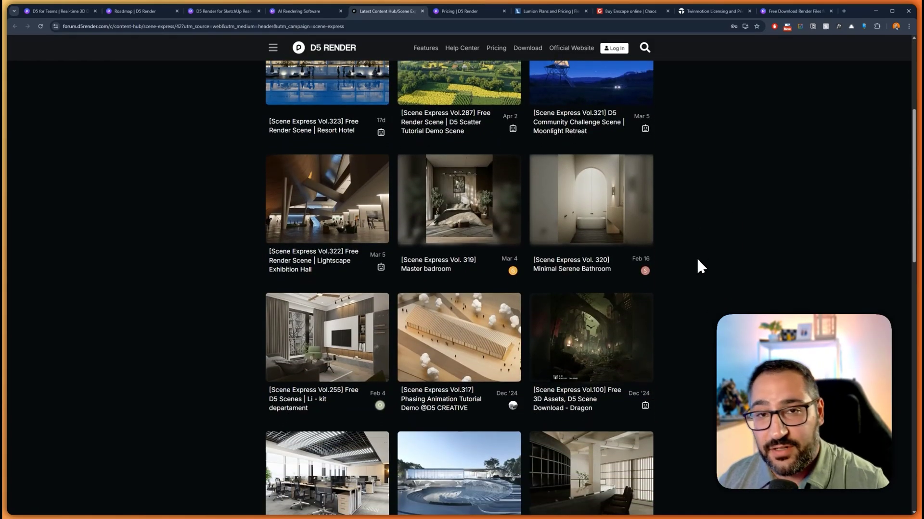
scroll(696, 257, down, 1)
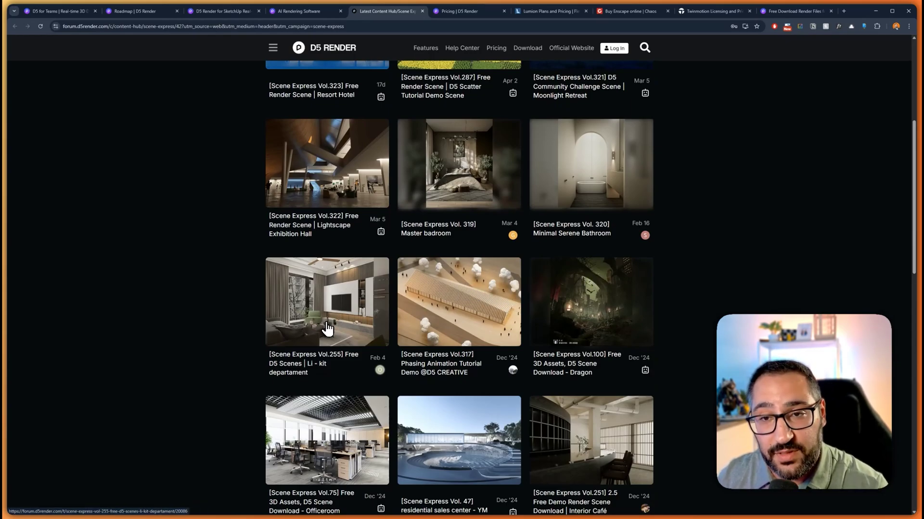
scroll(446, 323, down, 5)
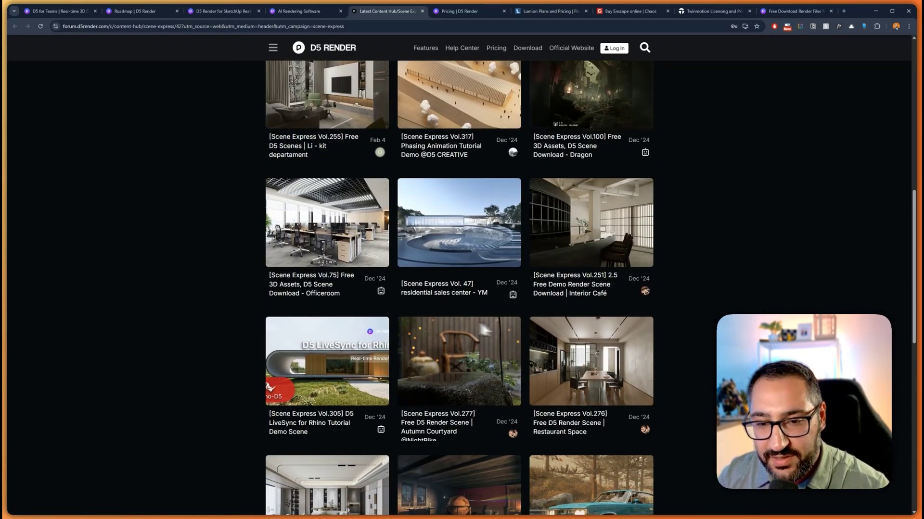
scroll(444, 317, down, 4)
scroll(588, 375, up, 15)
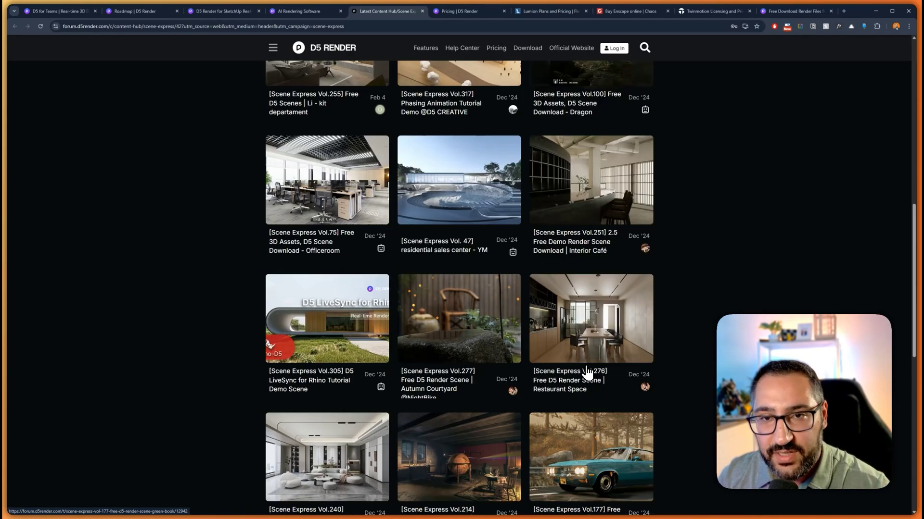
scroll(585, 371, up, 2)
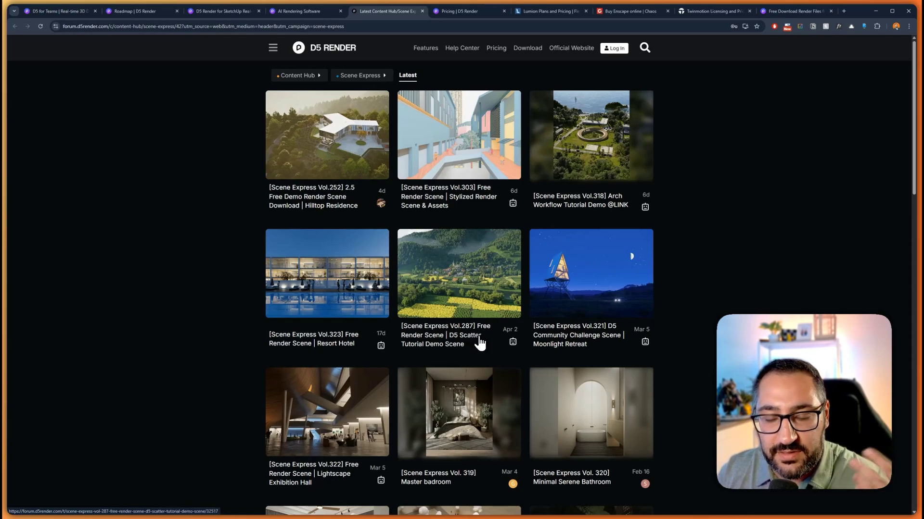
scroll(478, 344, down, 1)
scroll(475, 346, up, 1)
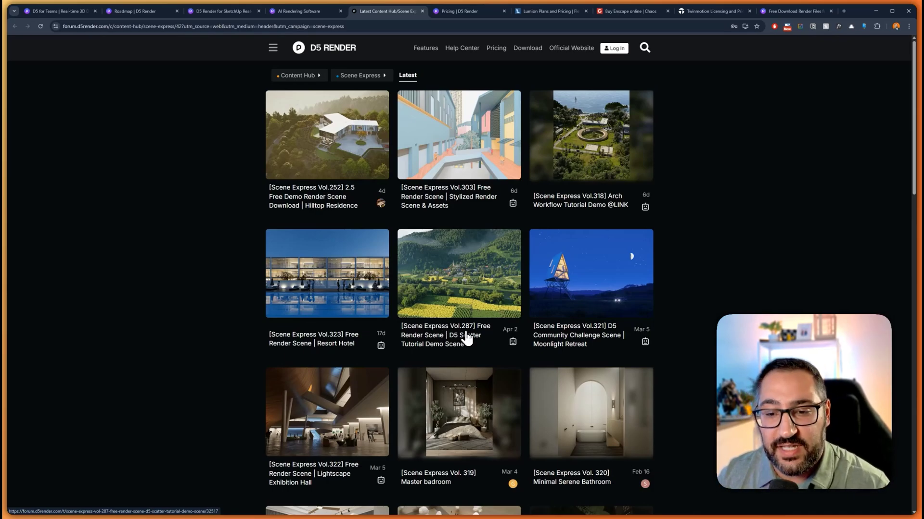
Step: Back in D5 Render, load the Front View scene and start a preset from it
mouse_move(816, 515)
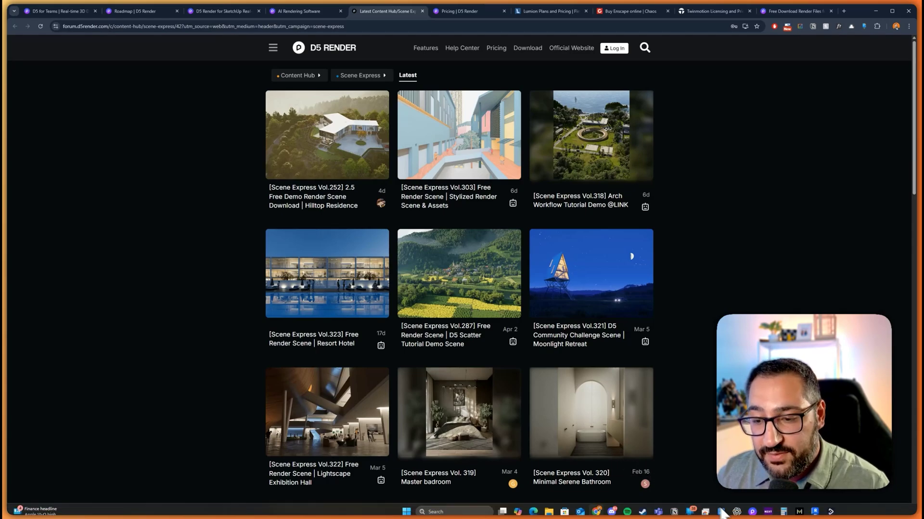
click(762, 510)
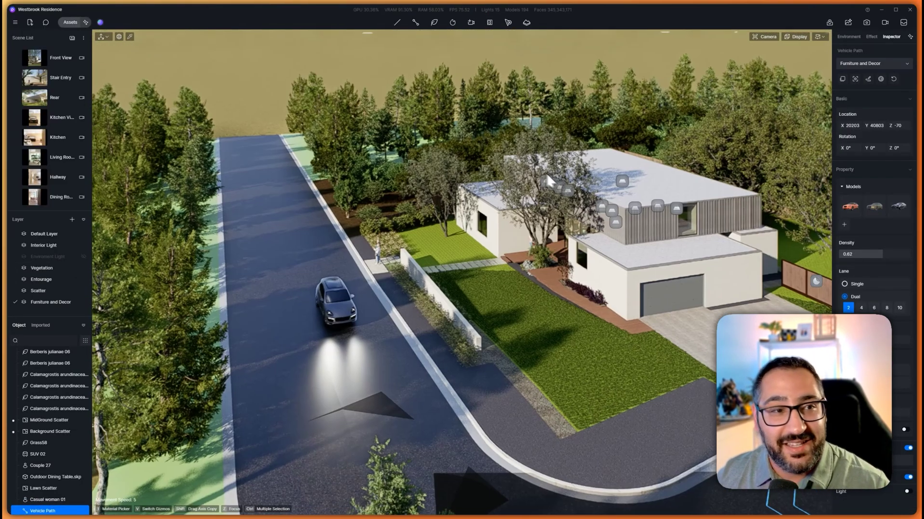
click(59, 56)
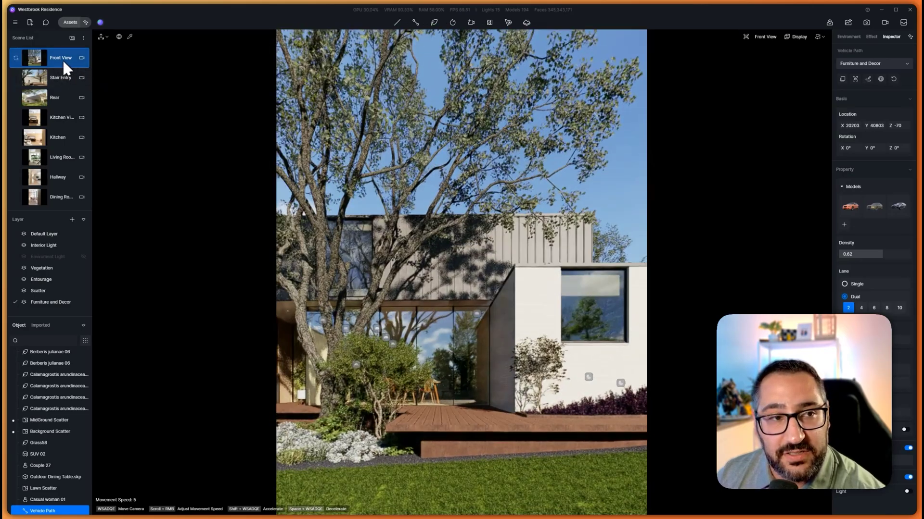
right_click(61, 59)
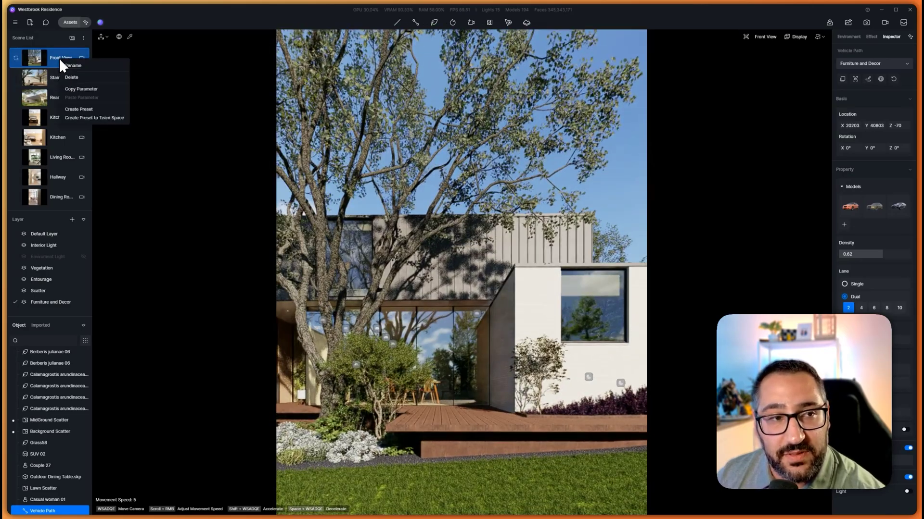
click(98, 110)
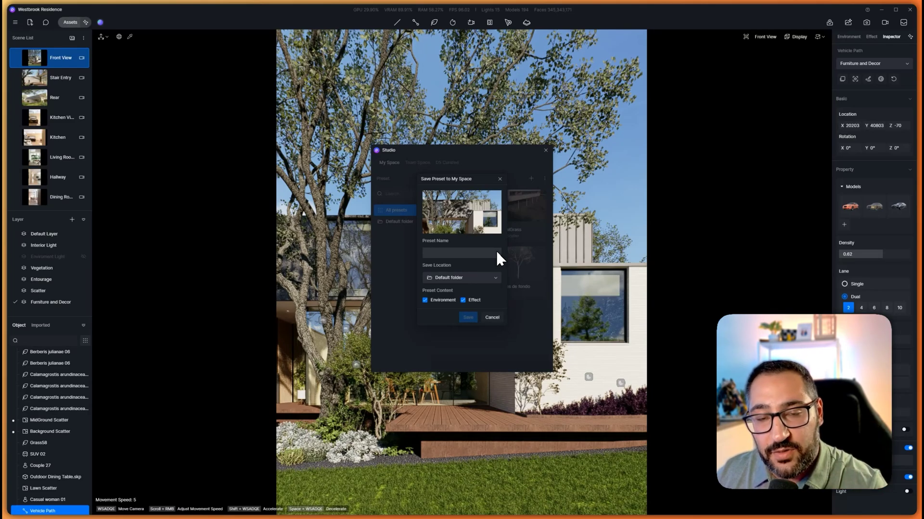
Step: Cancel saving the preset, then apply an Exterior-Overcast preset from D5 Curated to the Front View
click(500, 180)
click(450, 164)
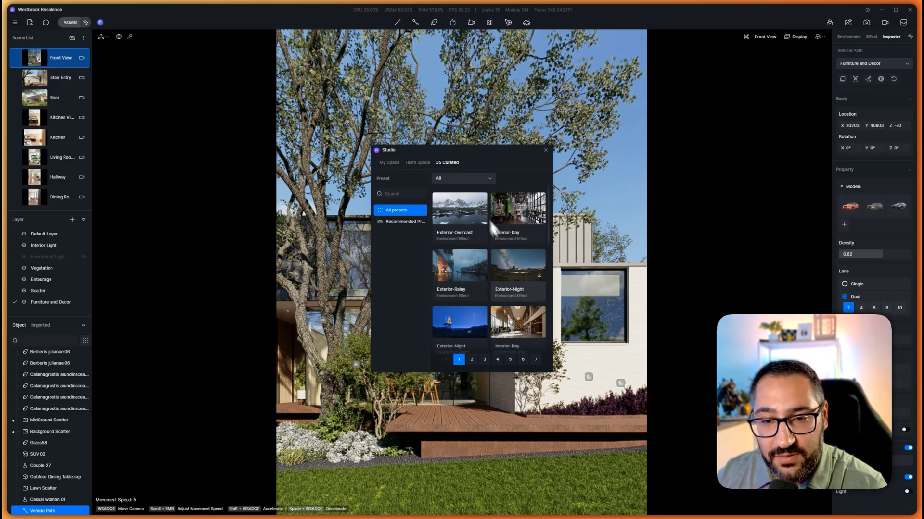
scroll(505, 260, down, 1)
scroll(518, 282, down, 5)
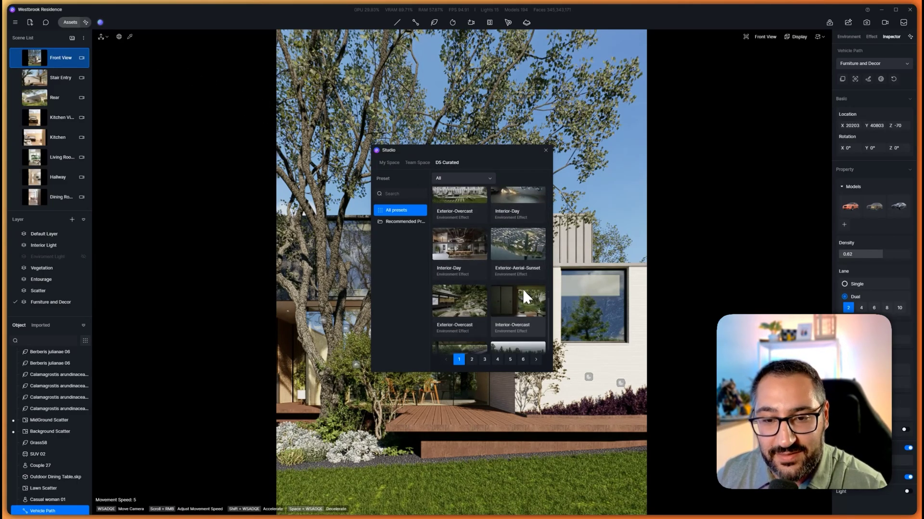
scroll(534, 315, down, 1)
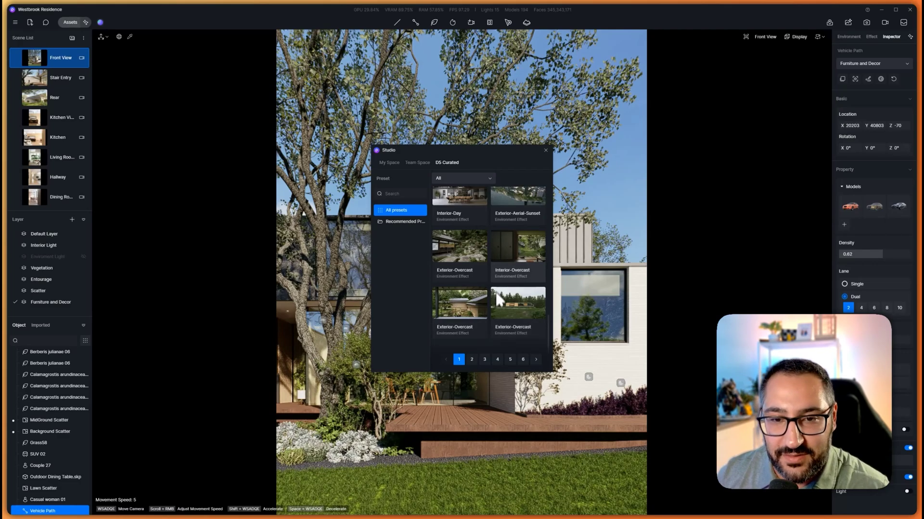
click(473, 250)
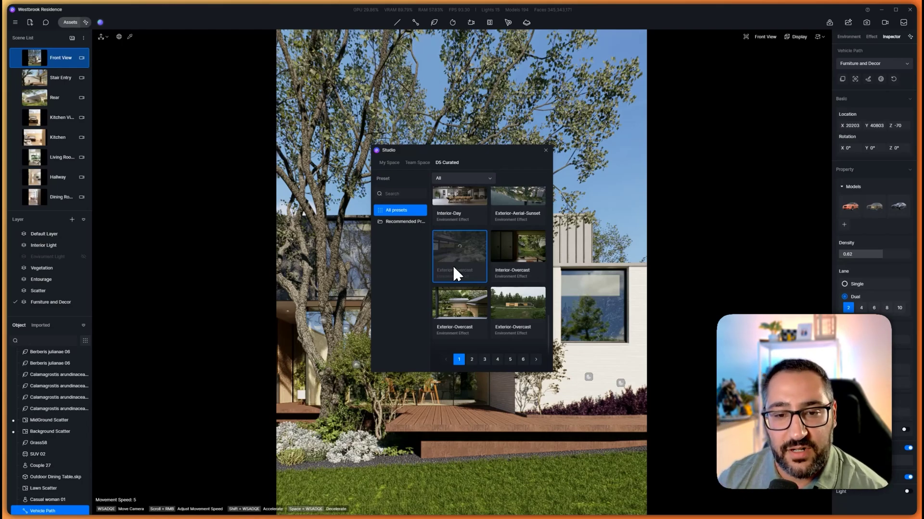
Step: Try Exterior-Overcast, then apply Interior-Day and show its Modern Dystopian Action LUT at 0.27 intensity
scroll(460, 255, up, 1)
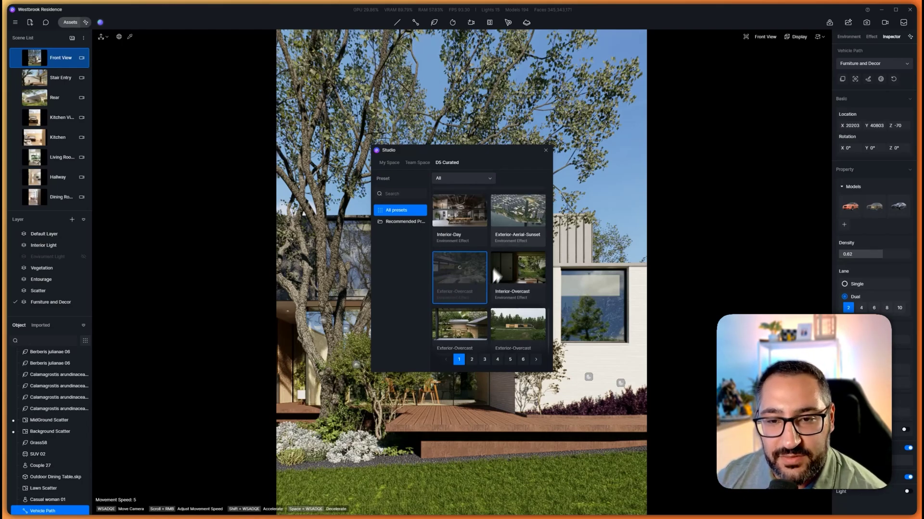
click(472, 320)
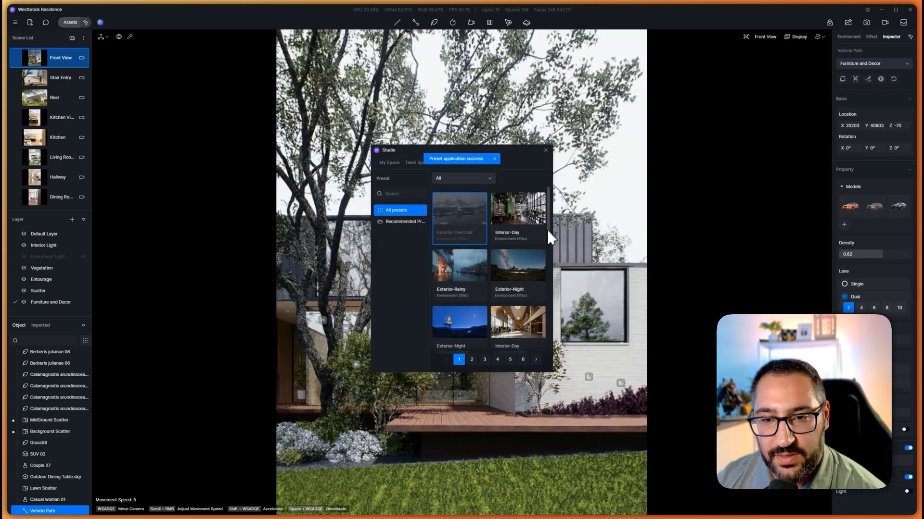
scroll(546, 223, down, 3)
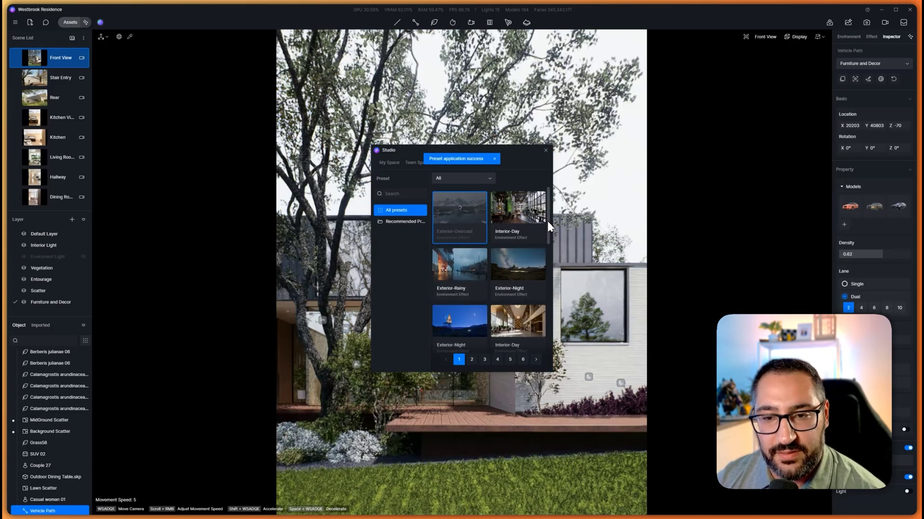
click(523, 227)
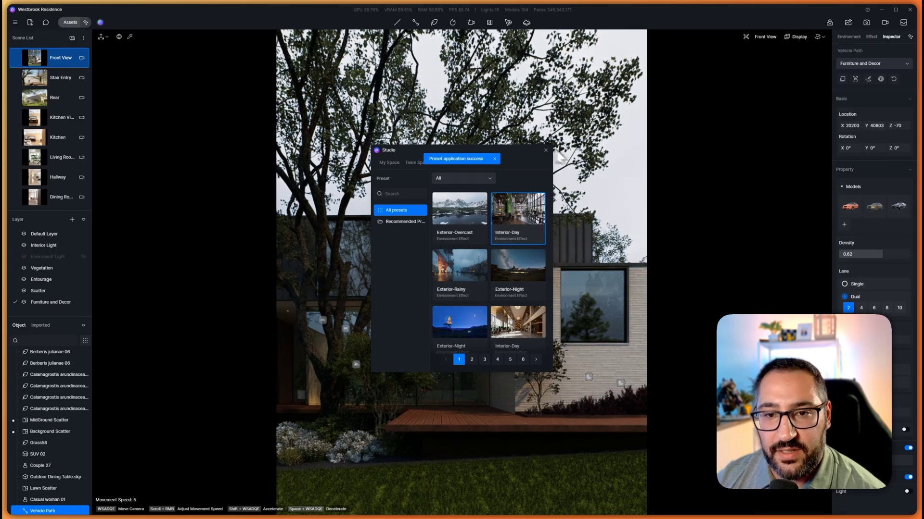
drag(533, 157, 269, 148)
click(871, 37)
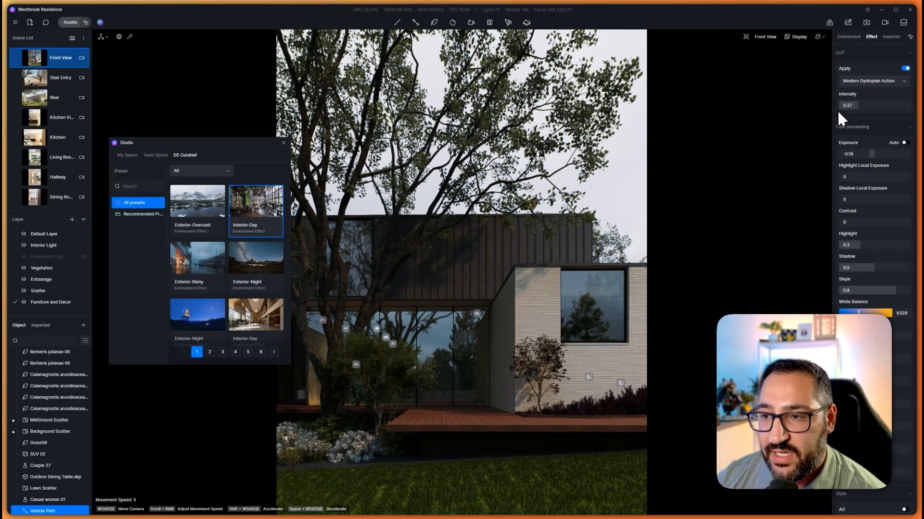
Step: Reapply Exterior-Overcast, then apply Exterior-Night, giving a 1313_v5 HDRI sky rotated 168.4°
click(212, 205)
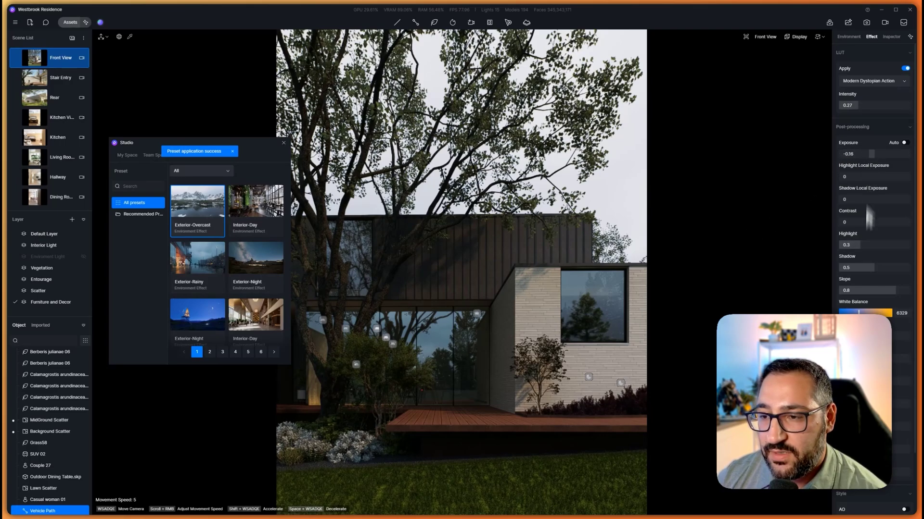
click(848, 37)
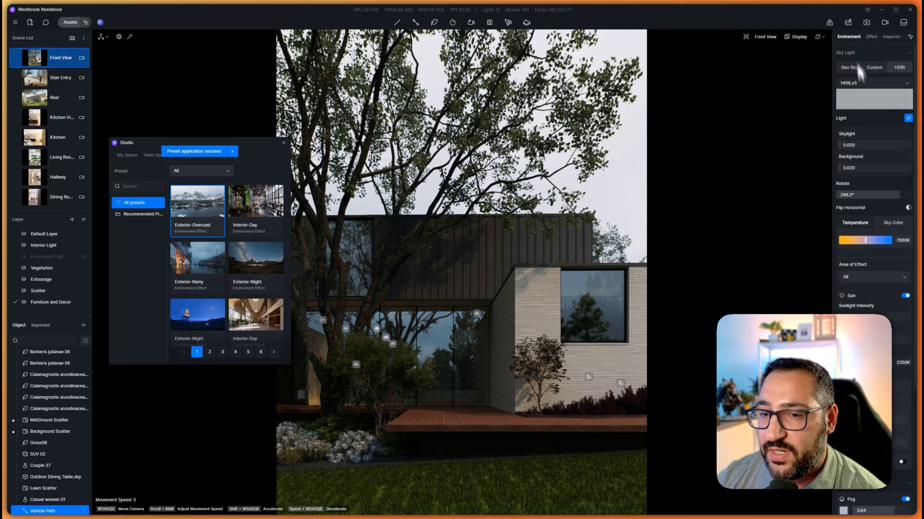
scroll(215, 277, down, 1)
click(208, 291)
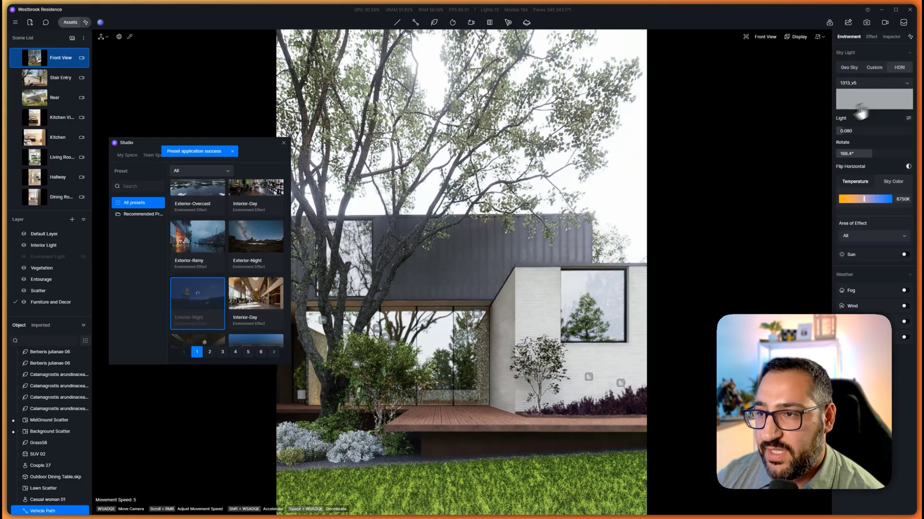